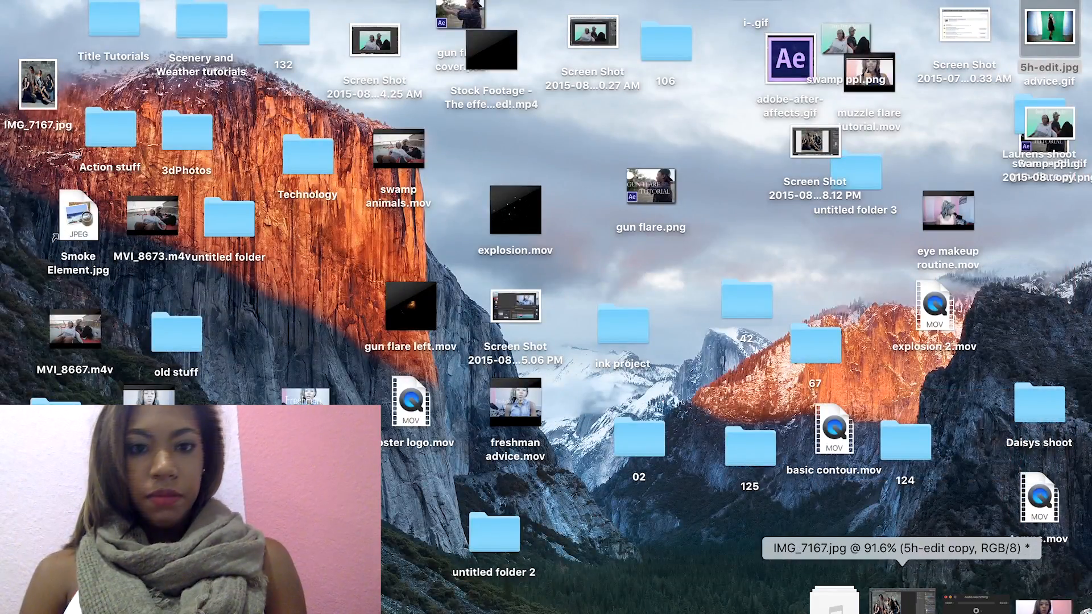
Open the desktop screenshot of the finished group-photo composite, examine the reference result, and close it
left_click(933, 602)
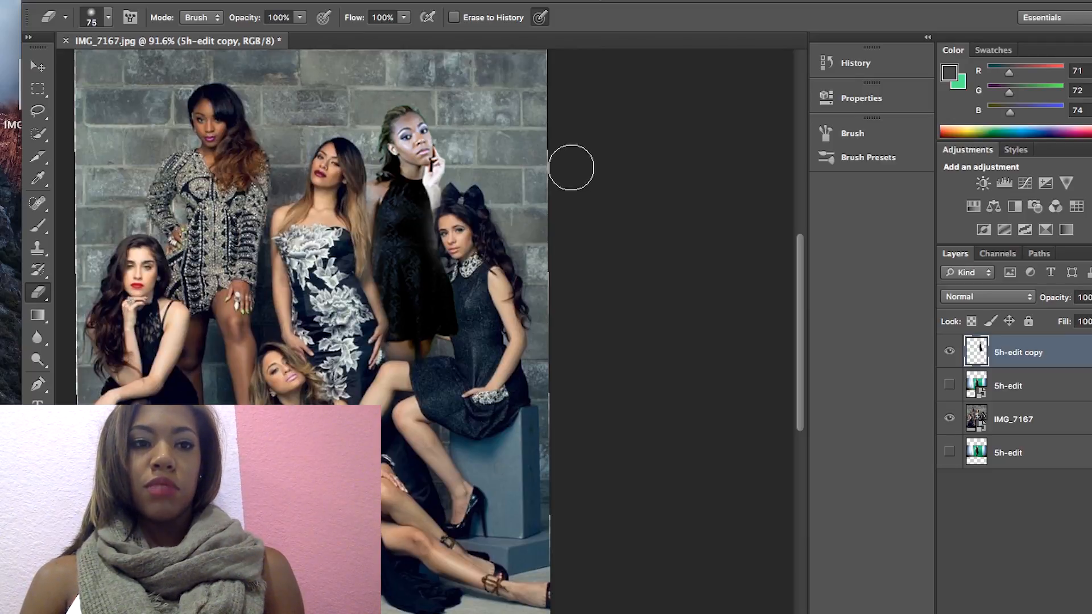
left_click(50, 1)
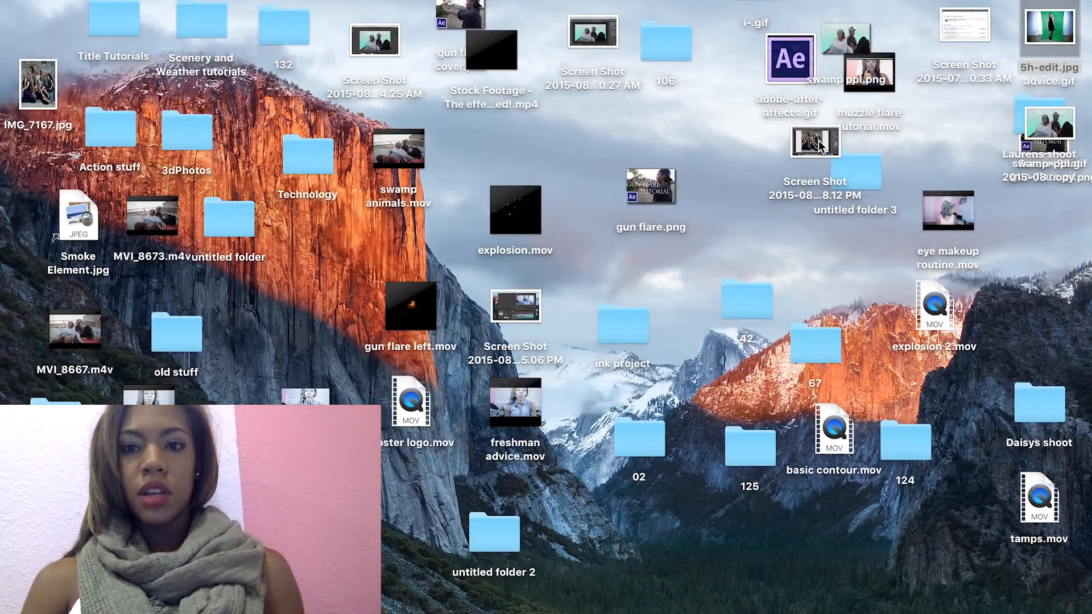
double_click(819, 144)
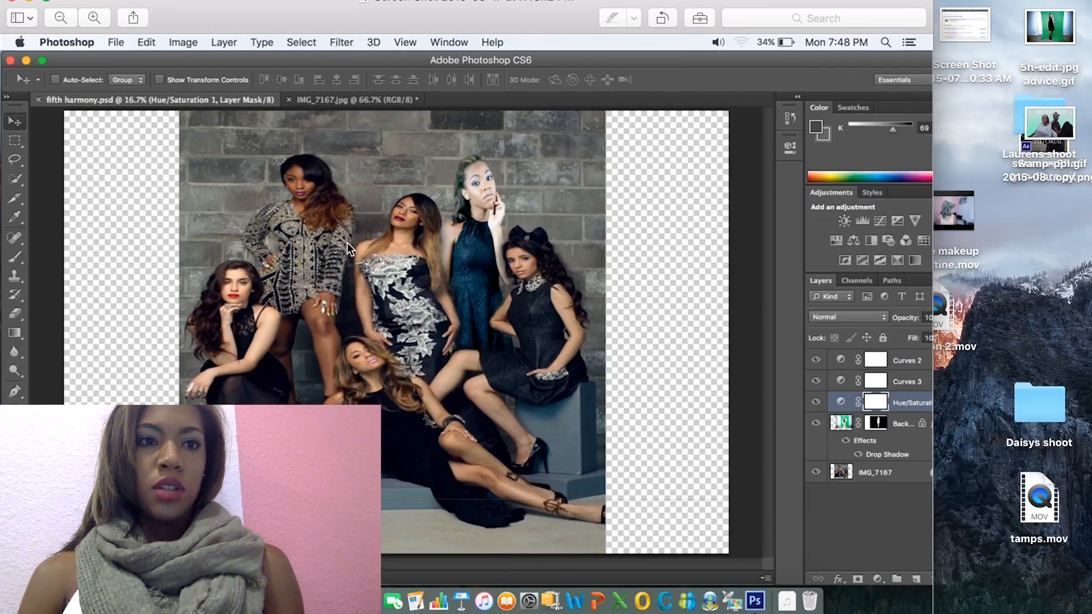
left_click(13, 4)
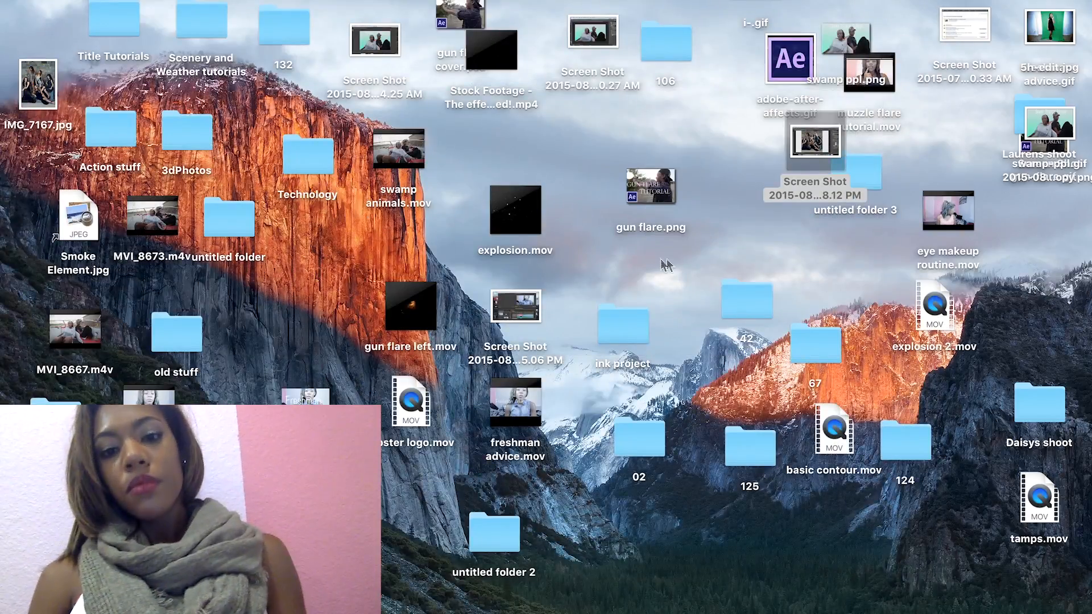
Return to the IMG_7167.jpg document in Photoshop and delete the 5h-edit copy, upper 5h-edit and IMG_7167 layers
mouse_move(862, 608)
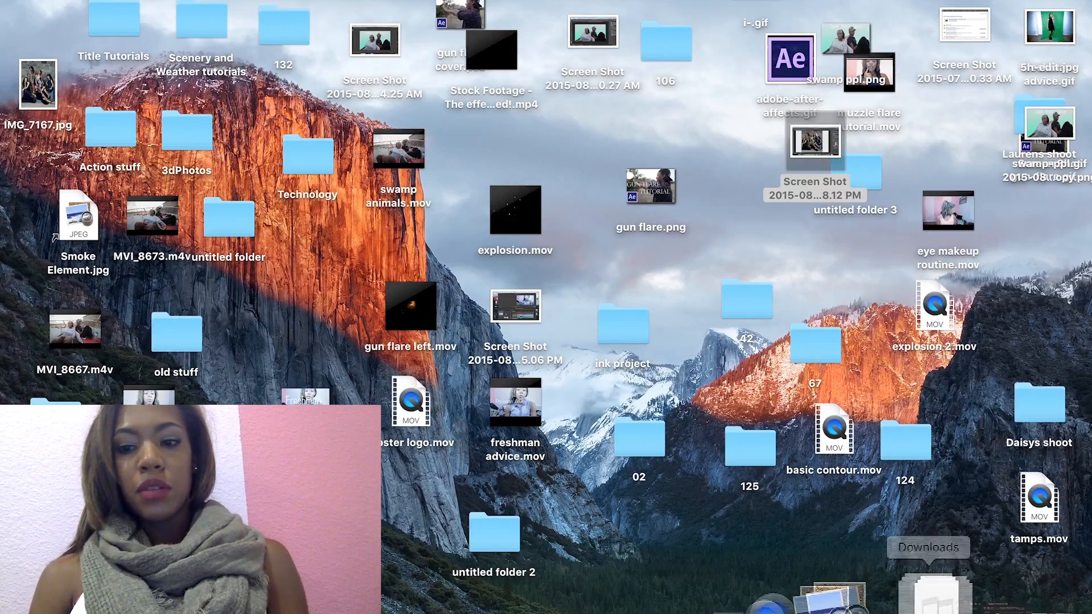
left_click(1000, 600)
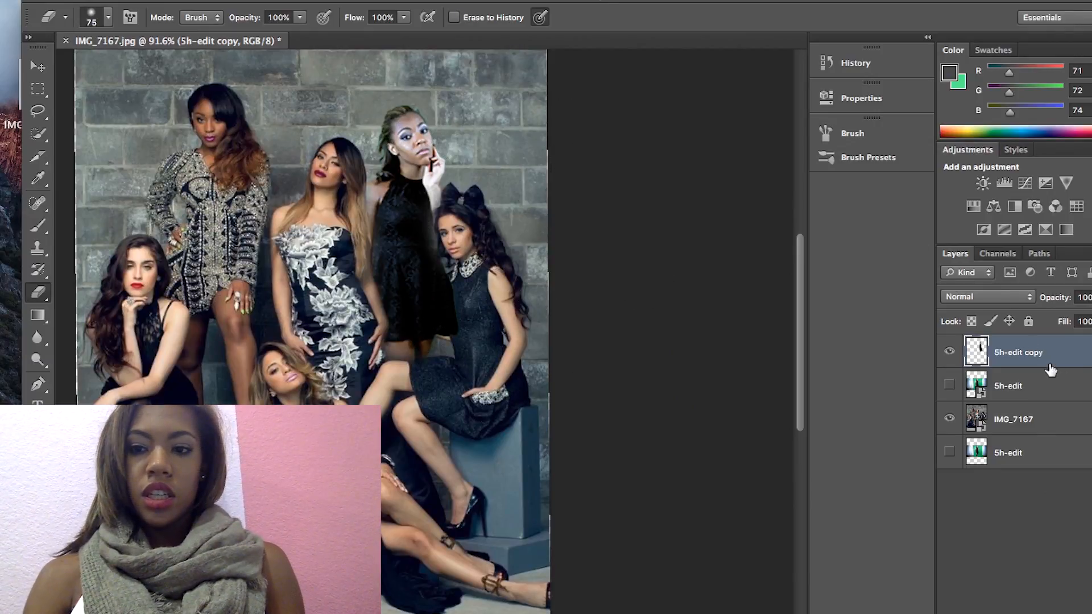
key("Delete")
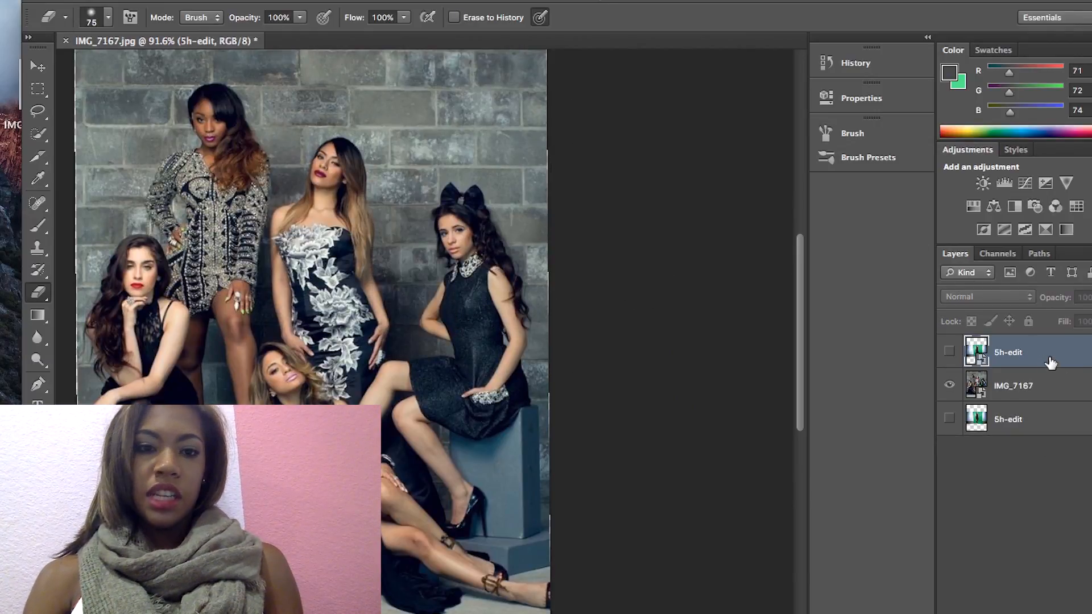
key("Delete")
key("Delete")
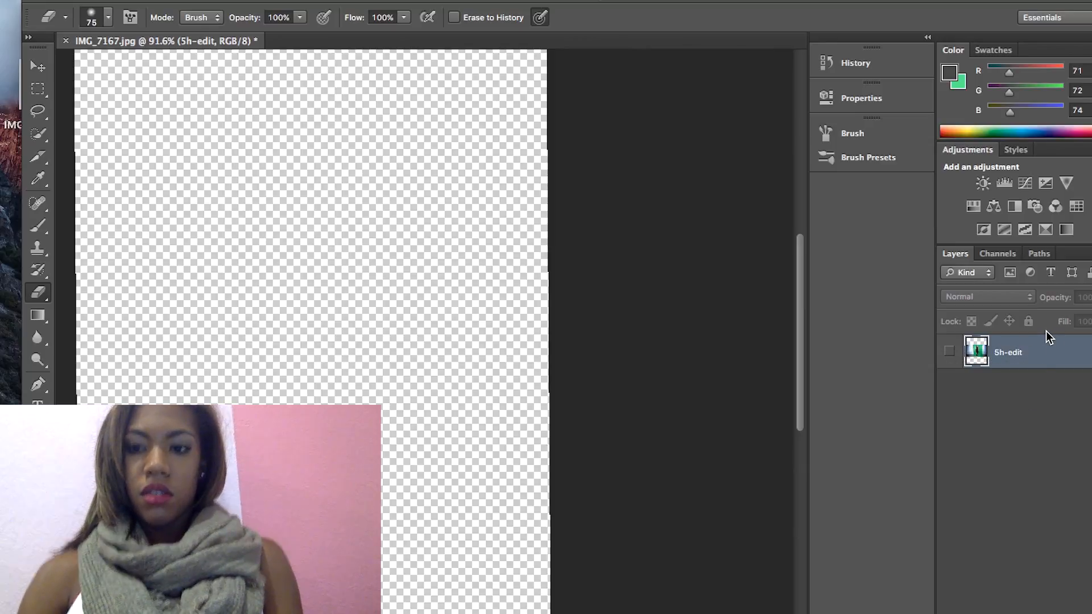
right_click(1049, 359)
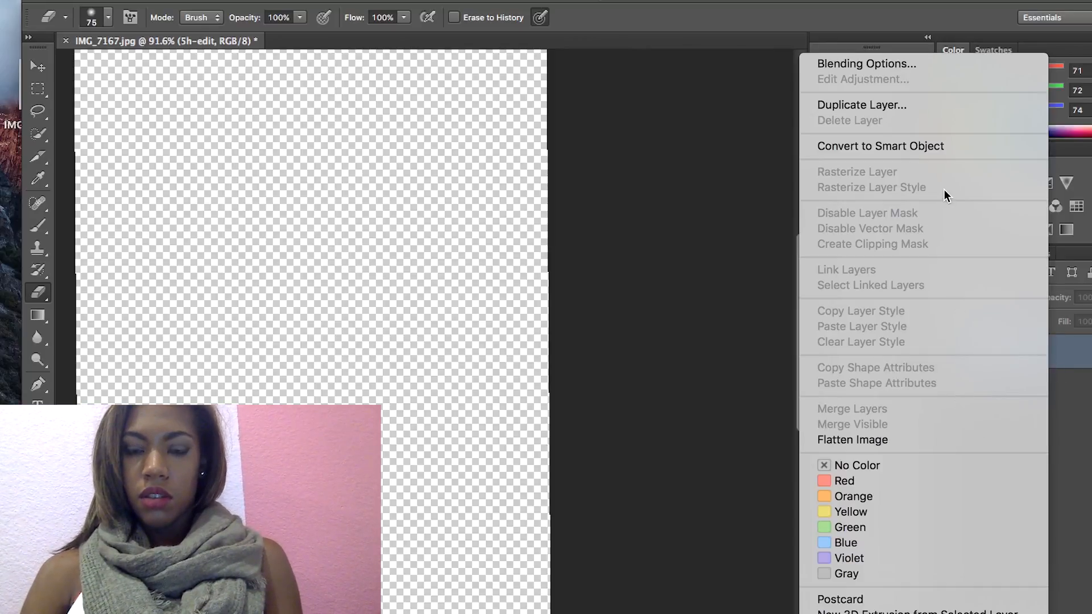
left_click(831, 106)
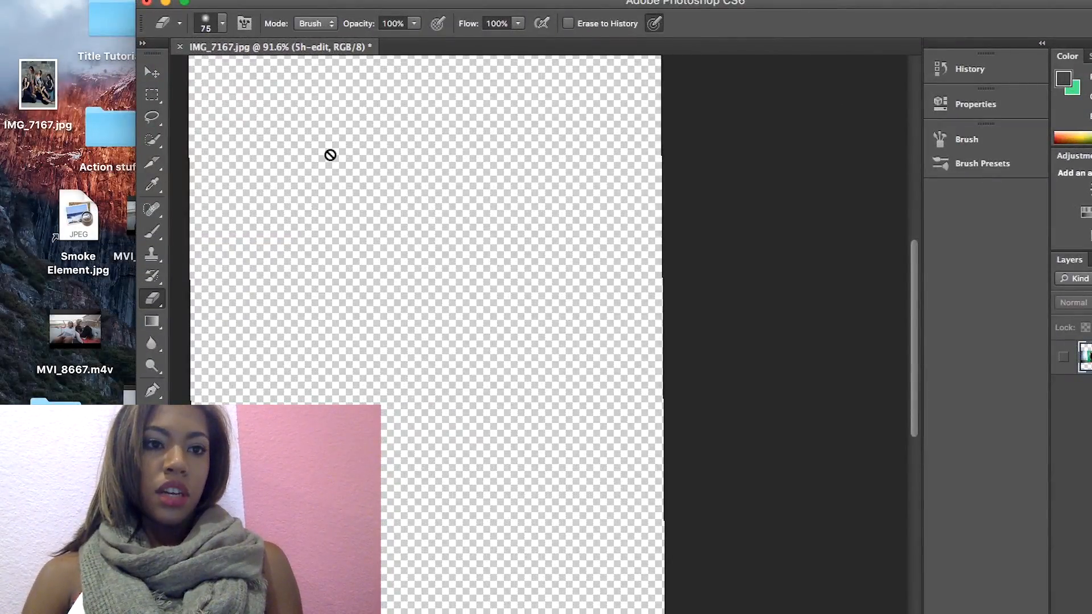
Place IMG_7167.jpg from the desktop into the document, align it to cover the whole canvas, and commit the placement
left_click_drag(45, 96, 448, 277)
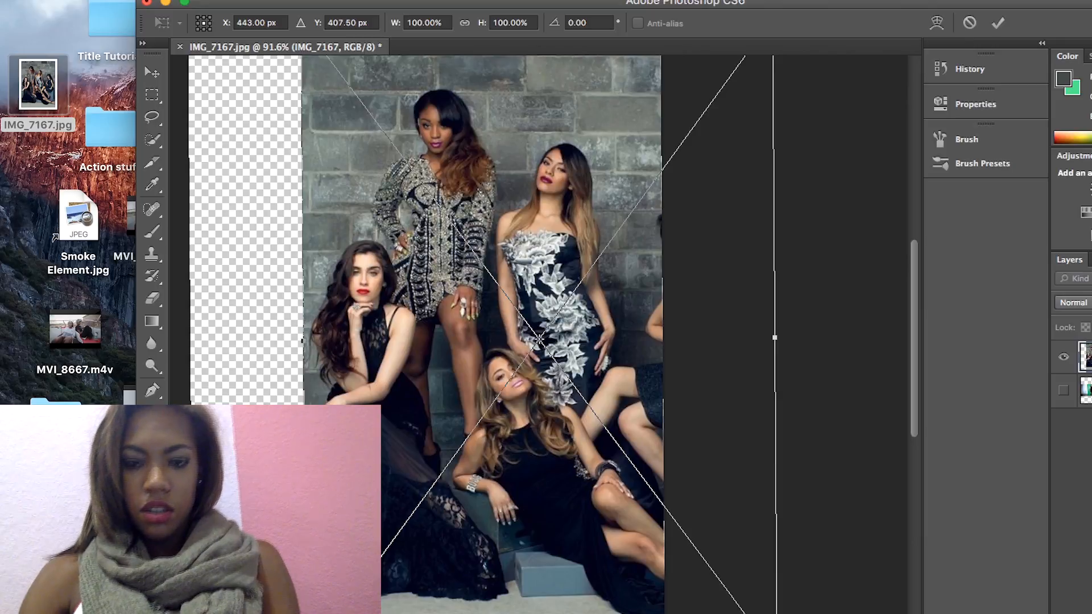
scroll(540, 339, "up", 10)
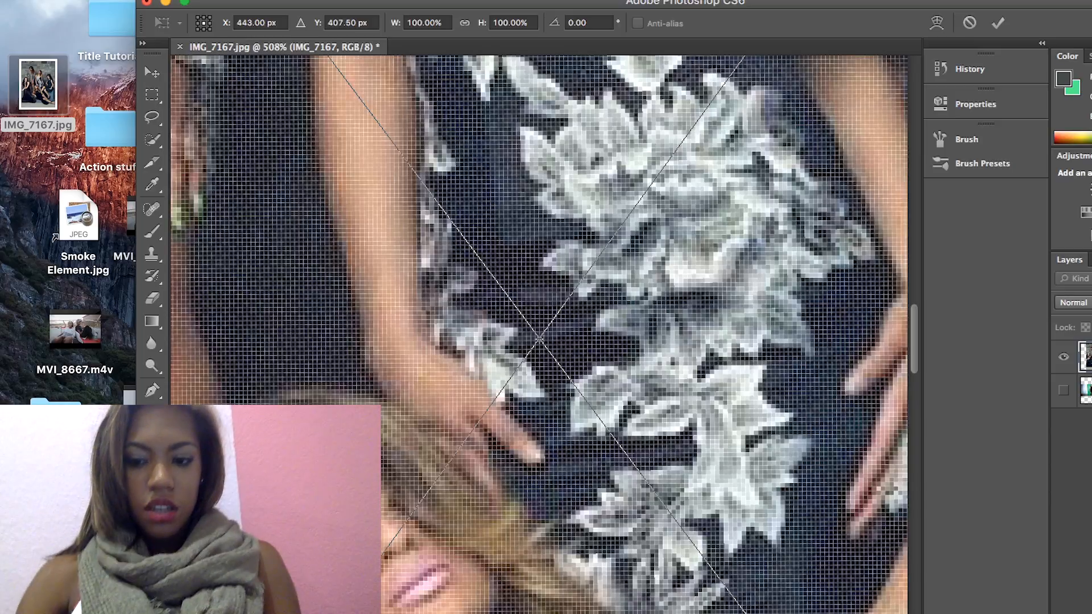
scroll(539, 340, "down", 10)
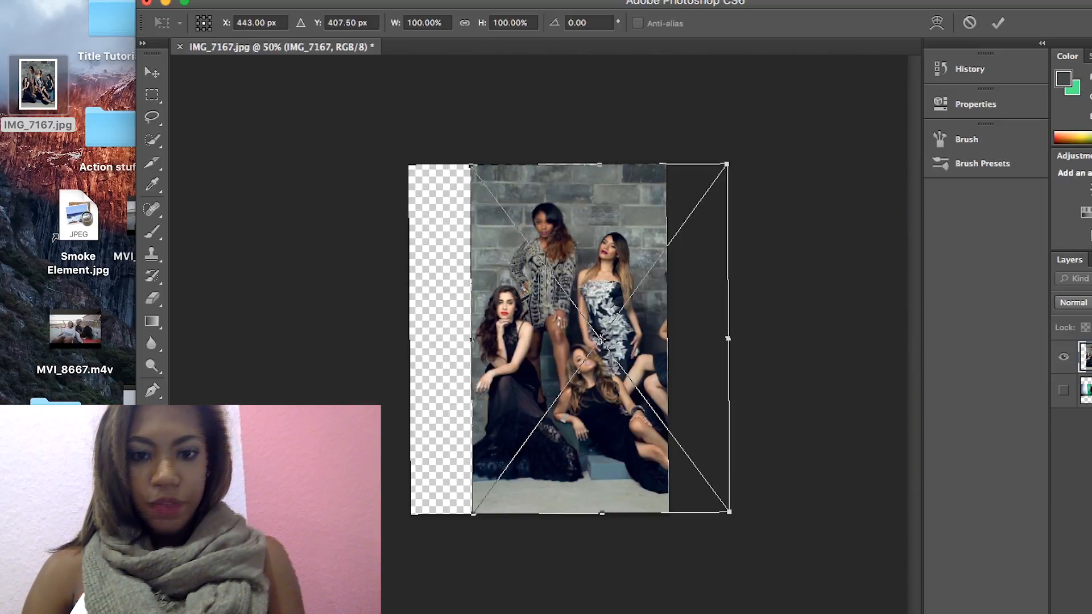
left_click_drag(601, 340, 557, 339)
left_click_drag(602, 279, 538, 279)
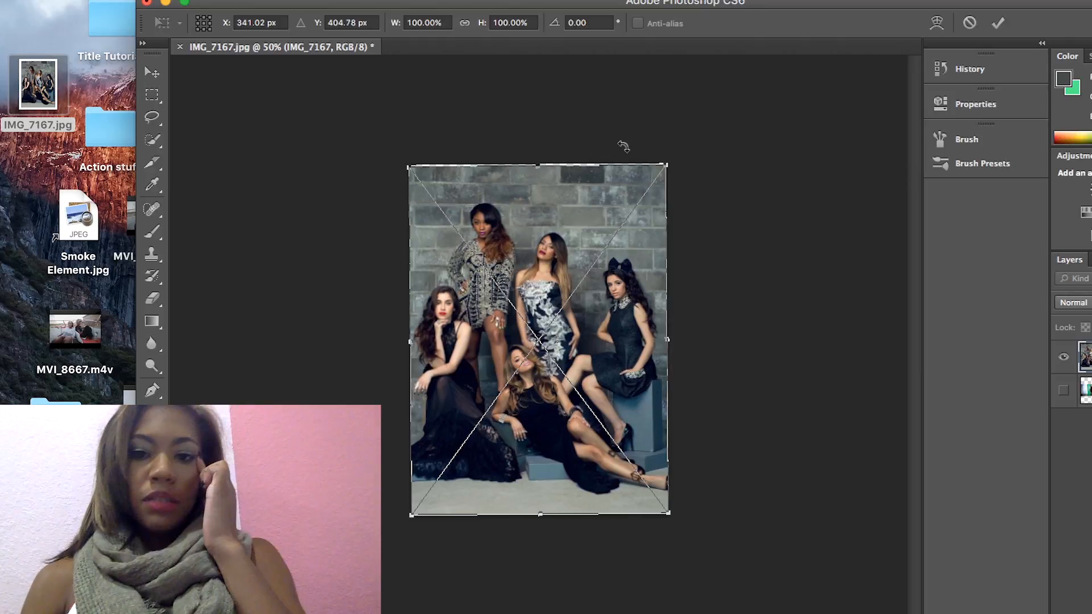
key("Return")
key("e")
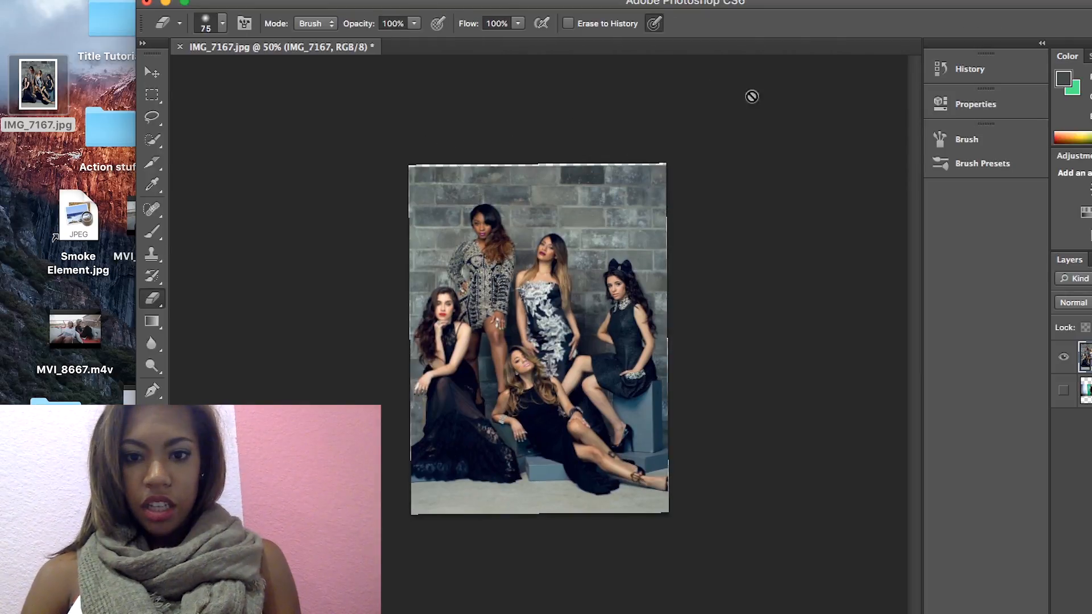
Place the green-screen photo 5h-edit.jpg from the desktop as a layer above IMG_7167 and commit it
left_click_drag(862, 7, 769, 66)
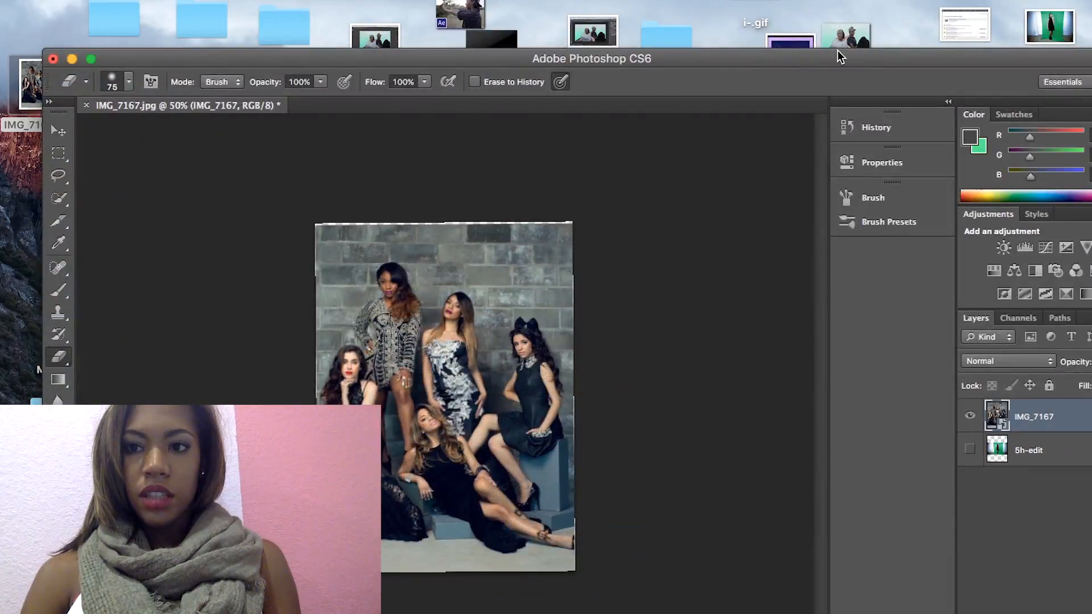
left_click_drag(1049, 23, 481, 329)
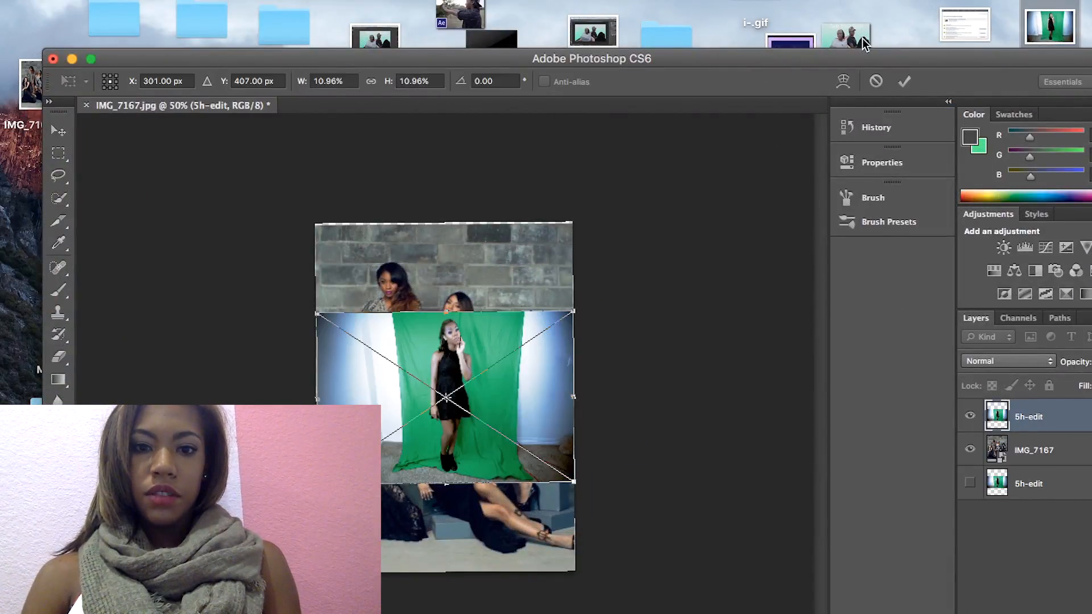
left_click_drag(851, 53, 878, 0)
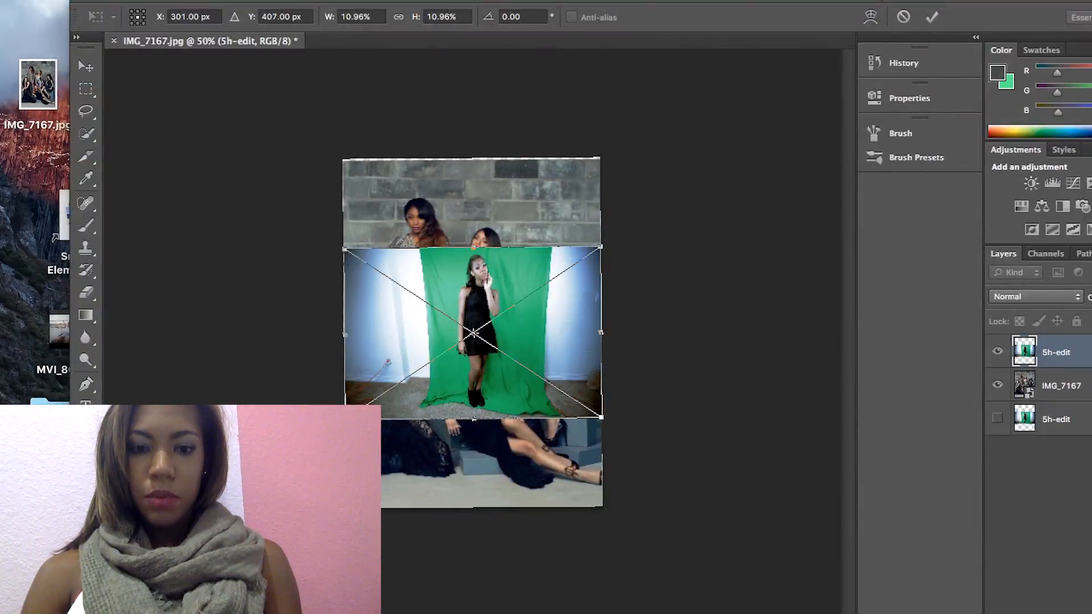
key("Return")
key("e")
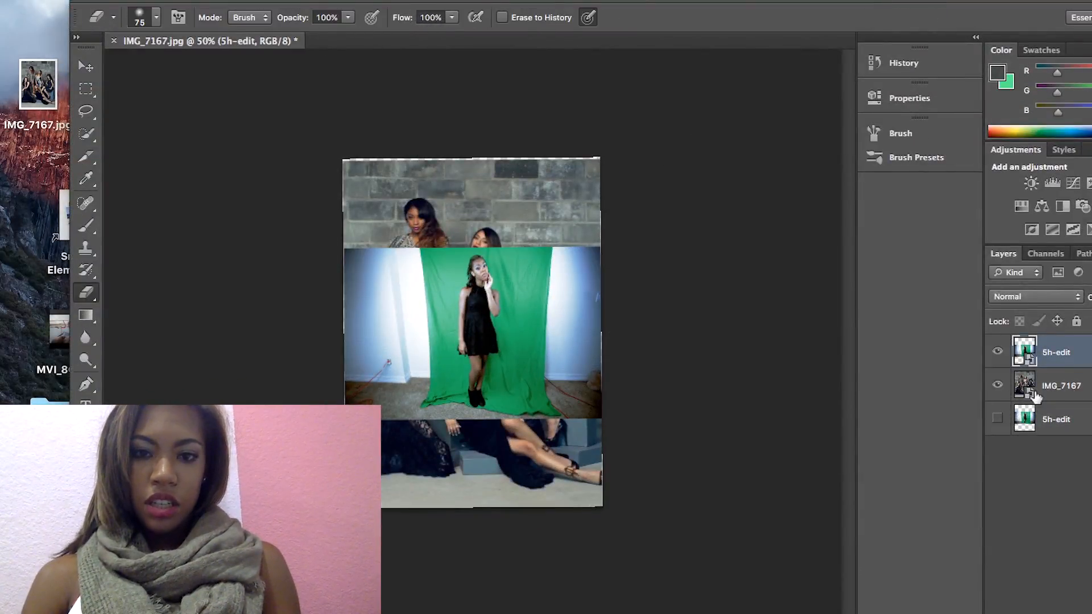
Select the whole woman in front of the green screen with the Quick Selection Tool, from boots to hair
left_click(86, 136)
right_click(88, 138)
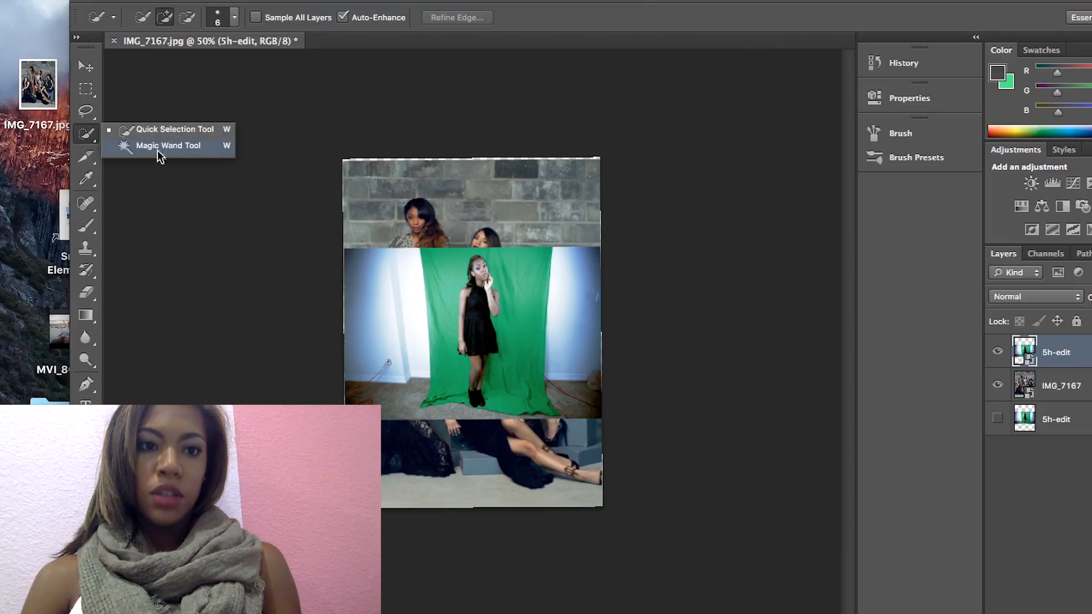
left_click(153, 132)
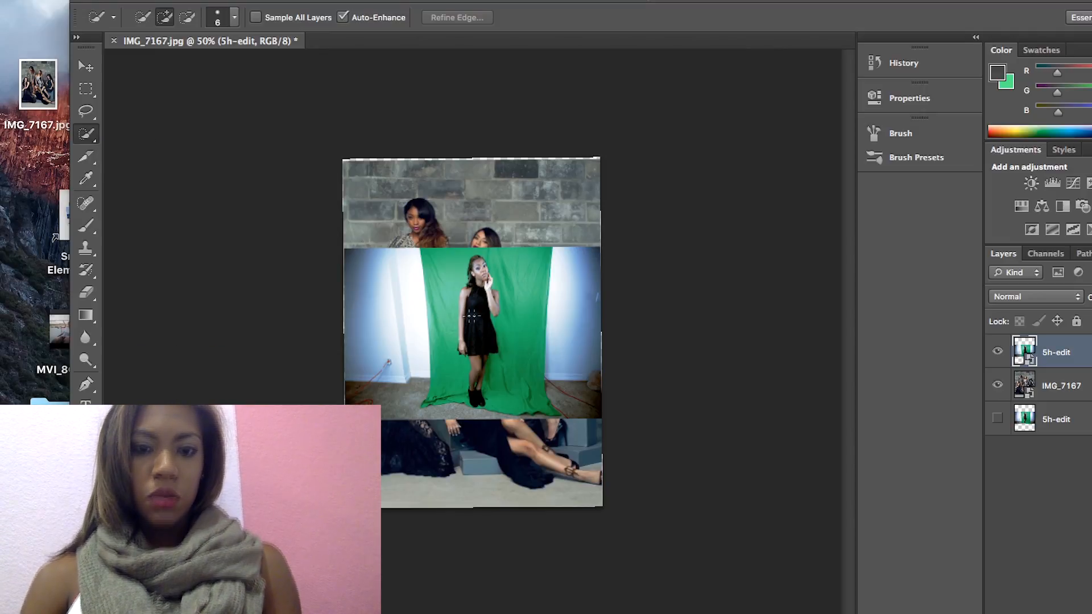
scroll(472, 316, "up", 5)
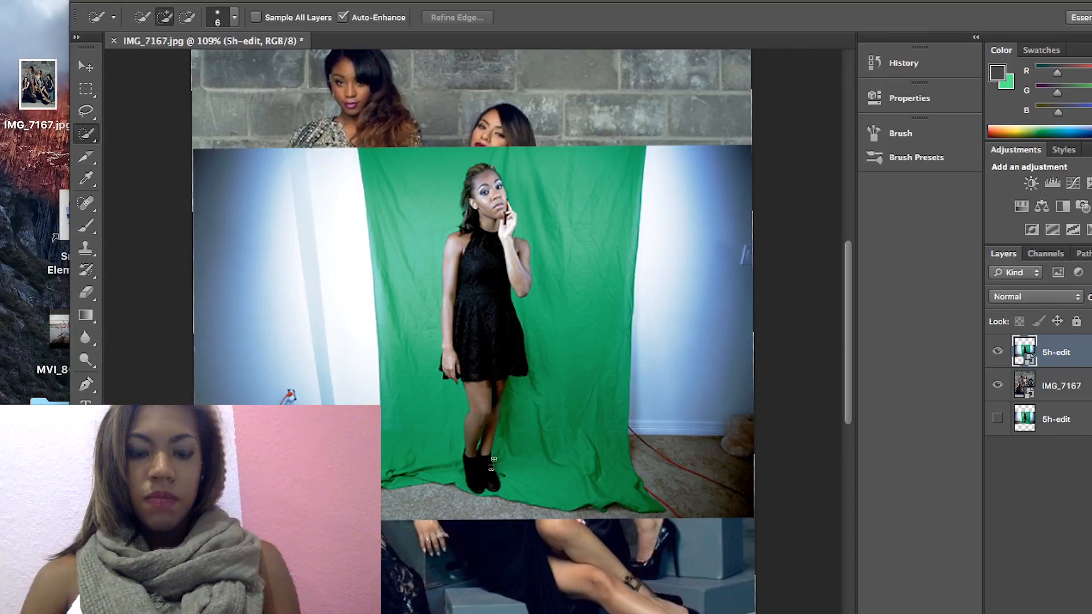
mouse_move(479, 487)
left_mouse_down()
mouse_move(483, 384)
mouse_move(449, 367)
mouse_move(462, 329)
mouse_move(452, 296)
mouse_move(460, 248)
mouse_move(483, 173)
mouse_move(496, 233)
mouse_move(507, 228)
mouse_move(519, 270)
left_mouse_up()
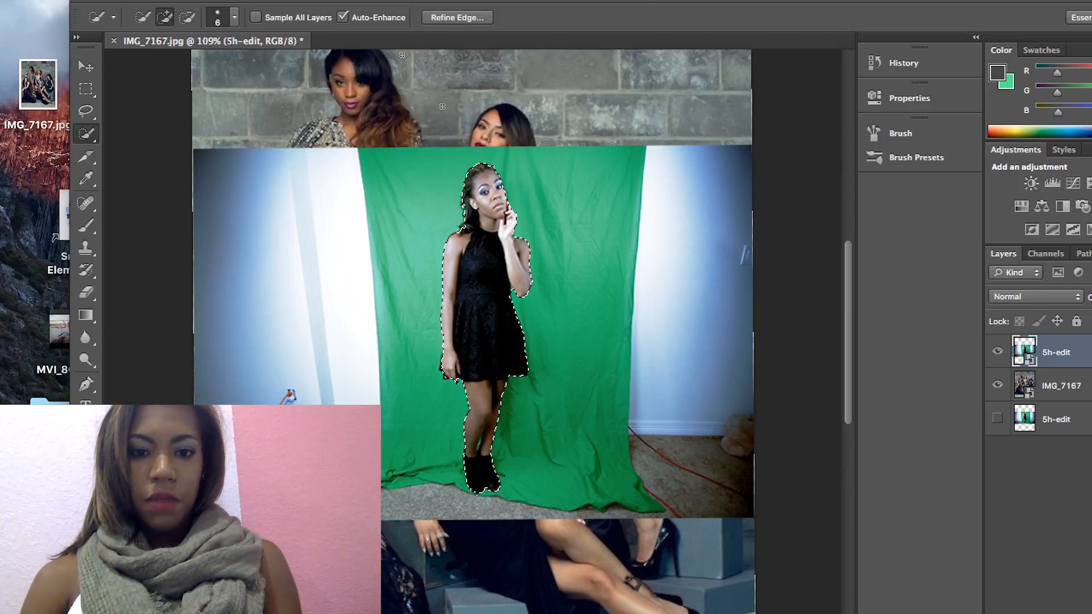
Refine the selection's edge in On Layers view with Smart Radius and a 14.2 px radius, and output the cutout to a new layer
left_click(459, 18)
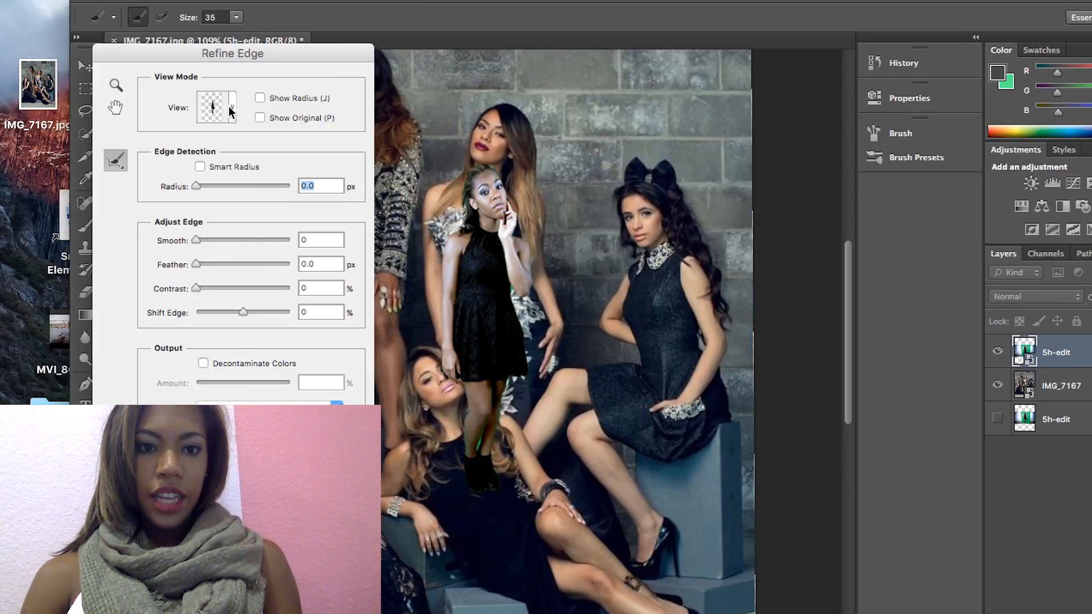
left_click(232, 113)
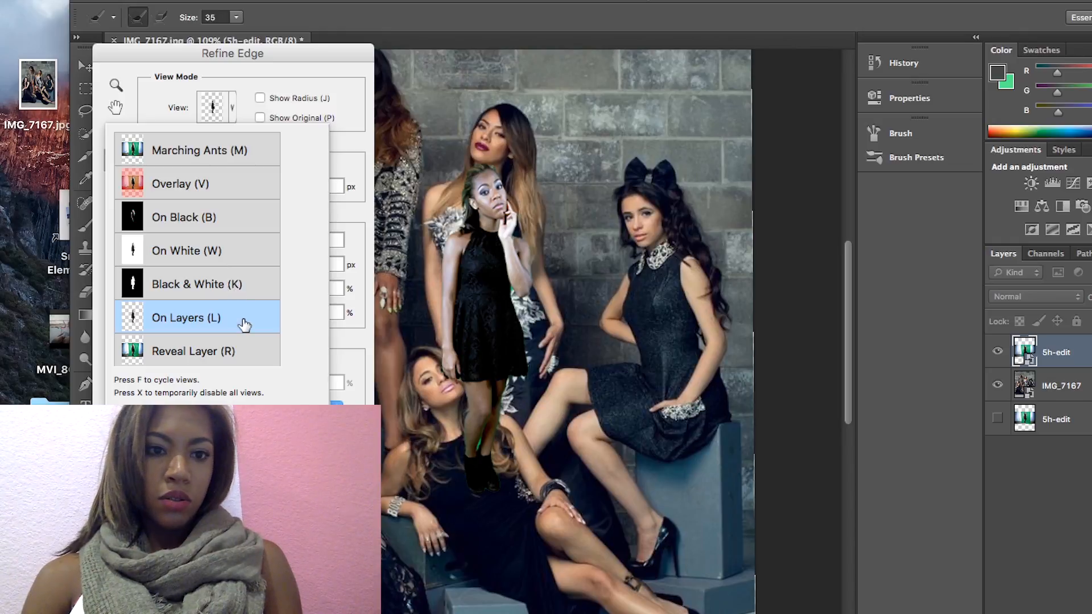
left_click(342, 122)
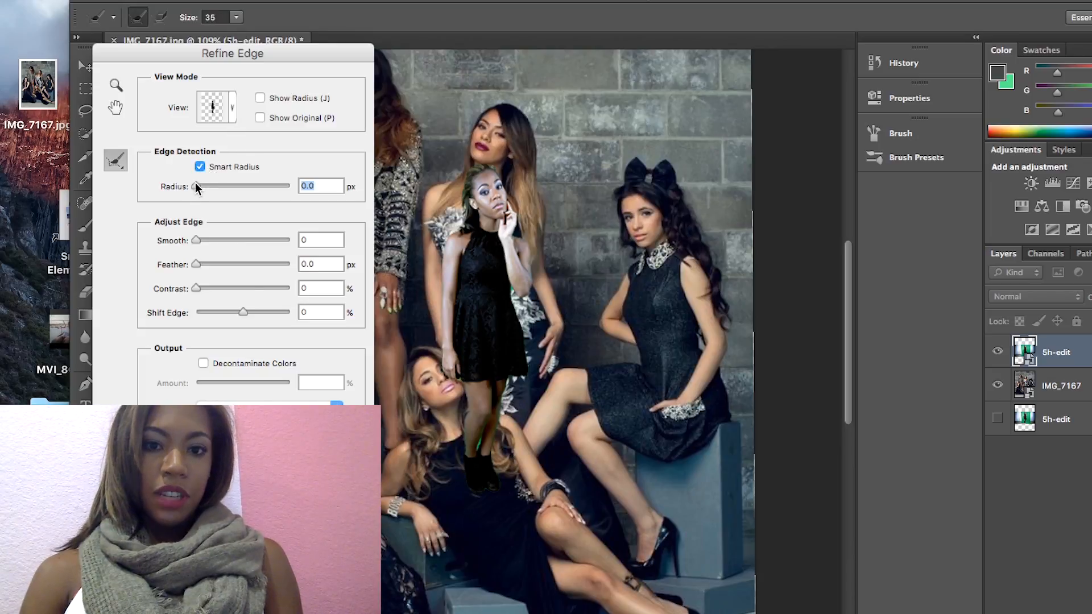
left_click_drag(237, 191, 286, 197)
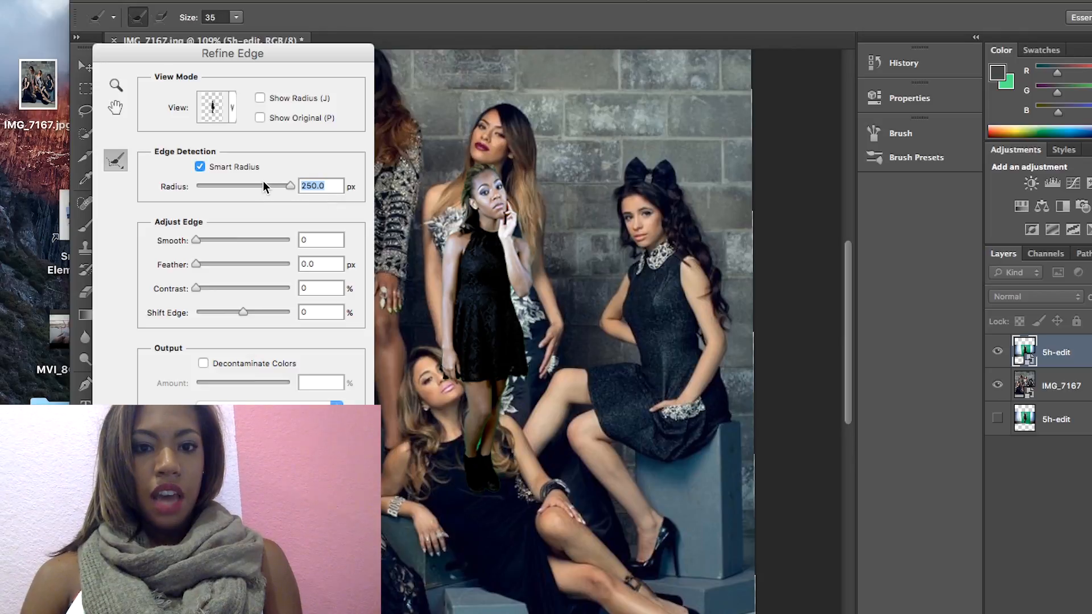
left_click_drag(267, 186, 236, 179)
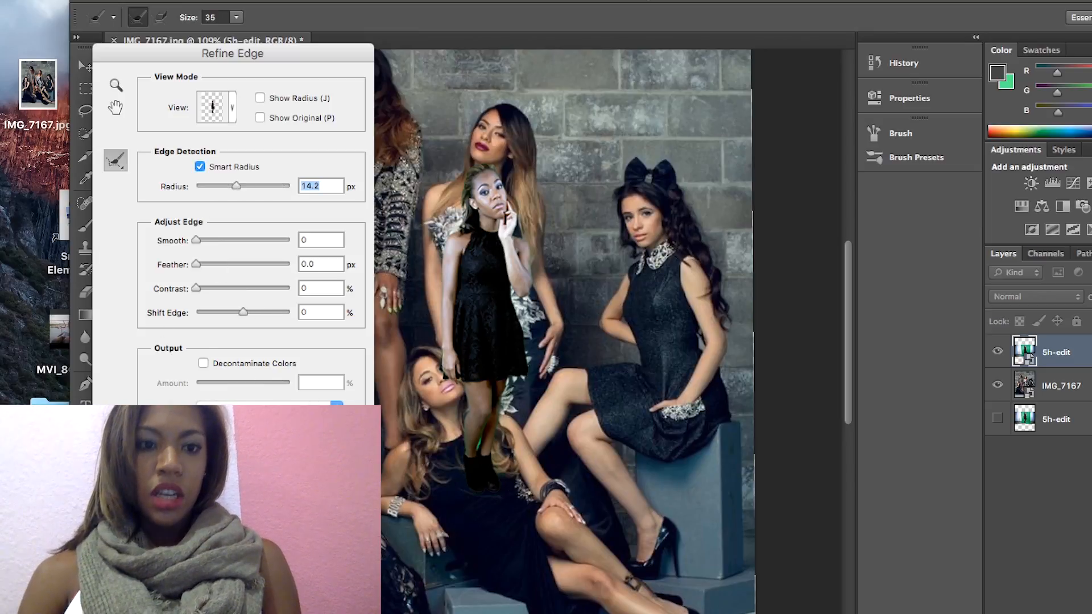
left_click_drag(246, 239, 166, 262)
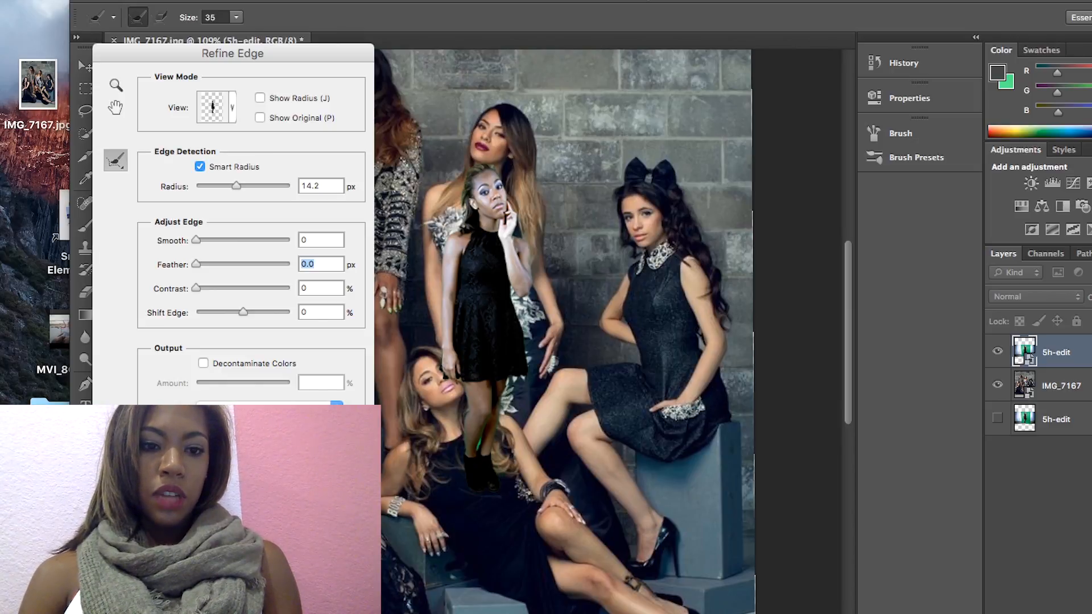
key("Return")
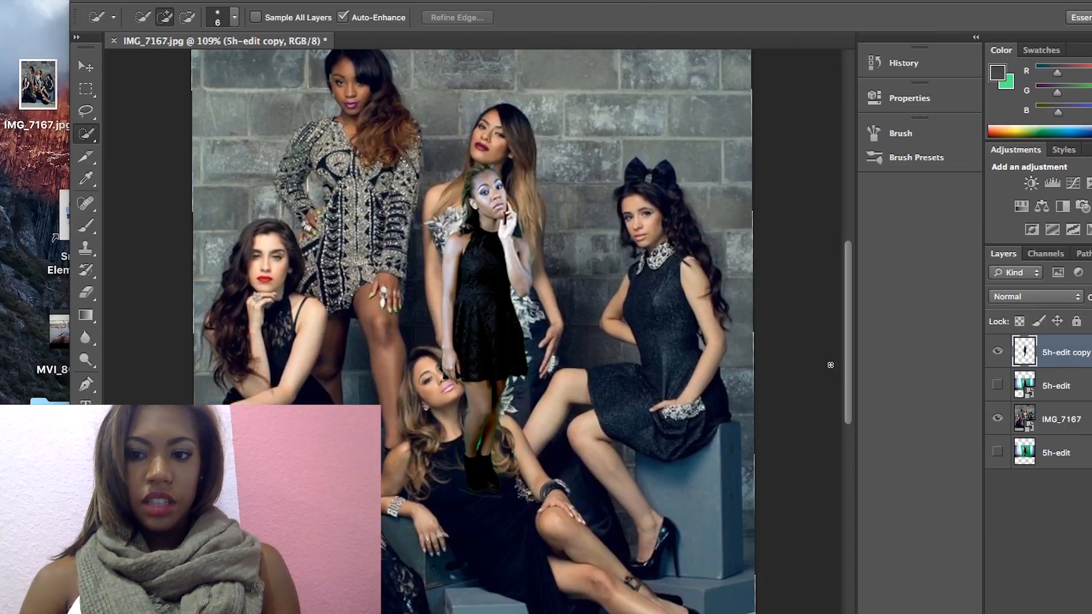
Transform the cutout woman, moving her between the floral-dress woman and the woman with the bow and enlarging her to about 136% width, 120% height
key("super+t")
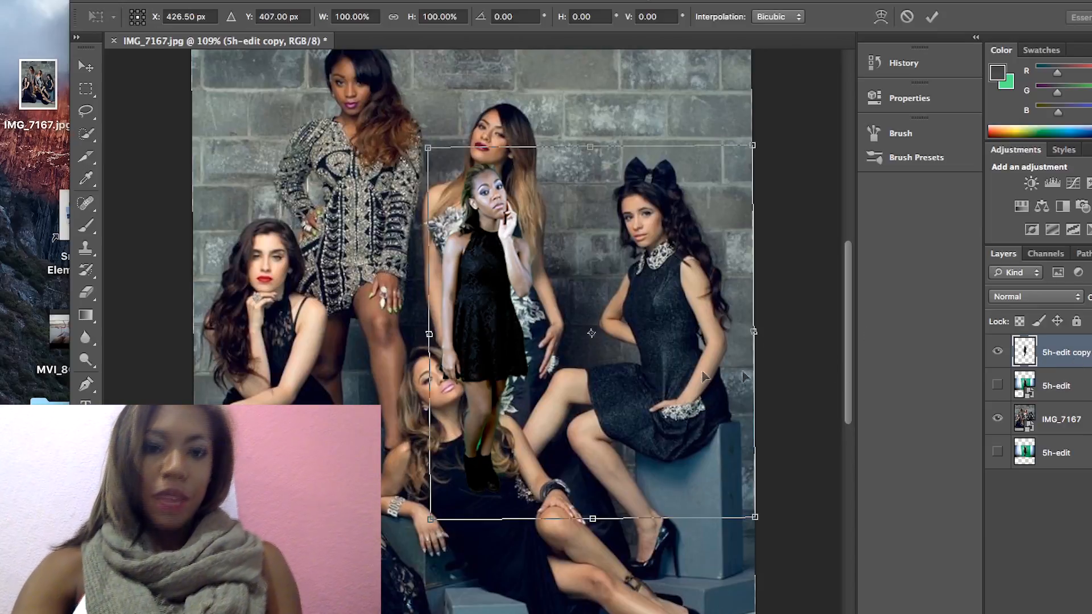
left_click_drag(597, 243, 695, 169)
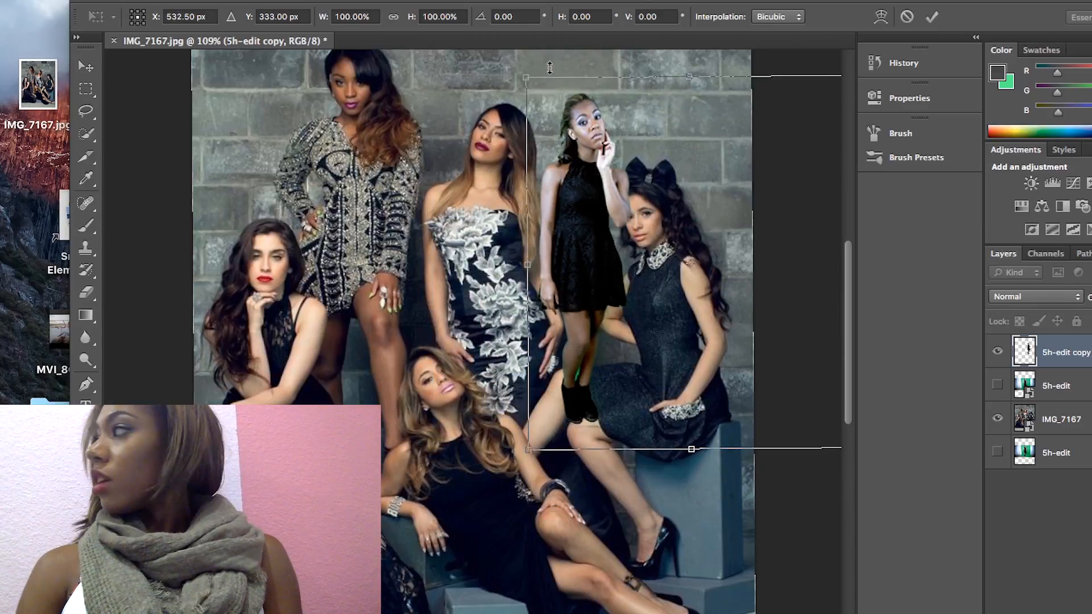
left_click_drag(493, 61, 494, 63)
left_click_drag(634, 131, 668, 137)
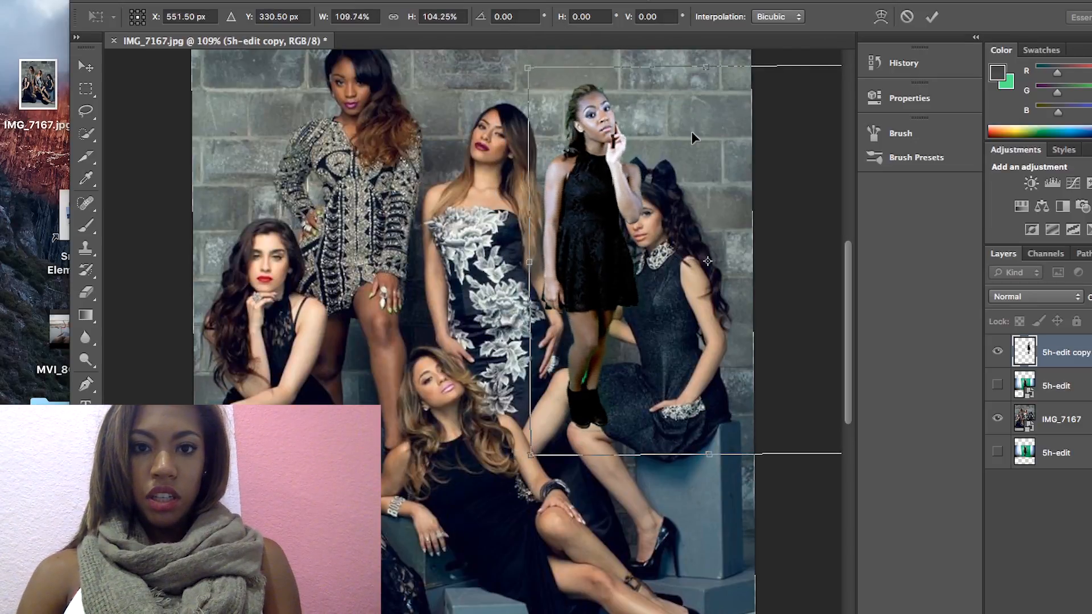
left_click_drag(529, 70, 461, 40)
left_click_drag(616, 142, 665, 196)
left_click_drag(511, 89, 501, 87)
left_click_drag(661, 146, 685, 151)
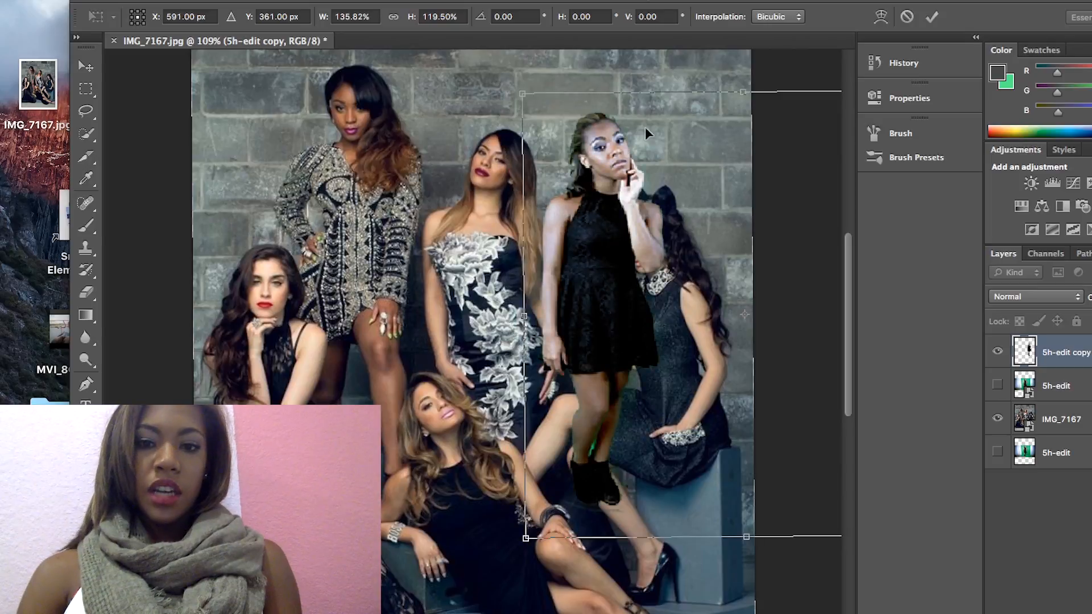
Enlarge the cutout further to about 152% width and 128% height, align it beside the floral-dress woman, and apply the transformation
left_click_drag(521, 91, 499, 72)
mouse_move(675, 126)
left_mouse_down()
mouse_move(698, 127)
mouse_move(684, 127)
left_mouse_up()
left_click_drag(505, 75, 486, 69)
left_click_drag(660, 150, 682, 141)
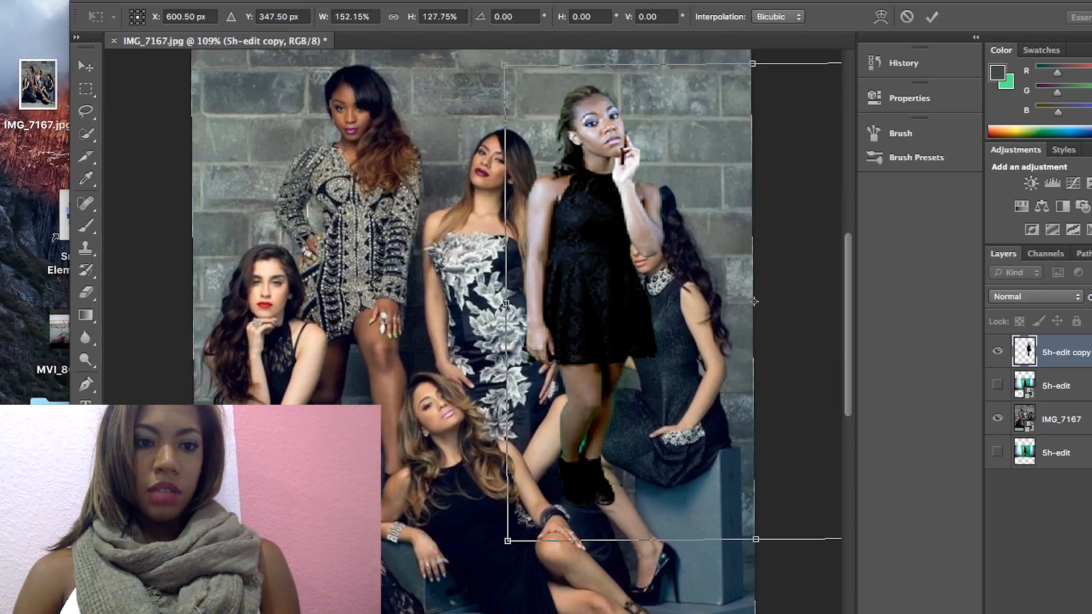
left_click(86, 293)
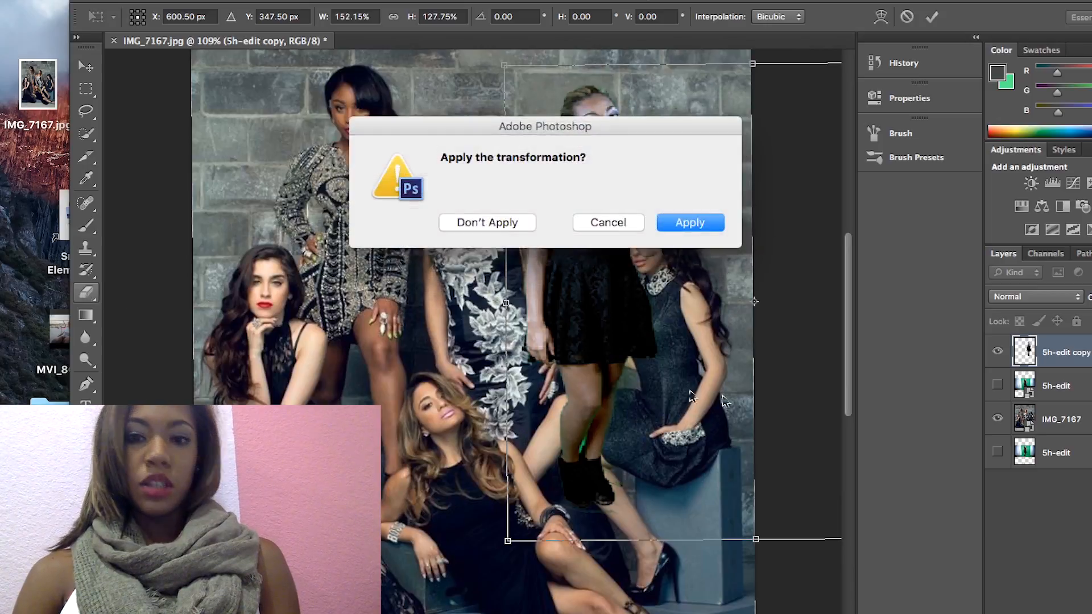
left_click(702, 226)
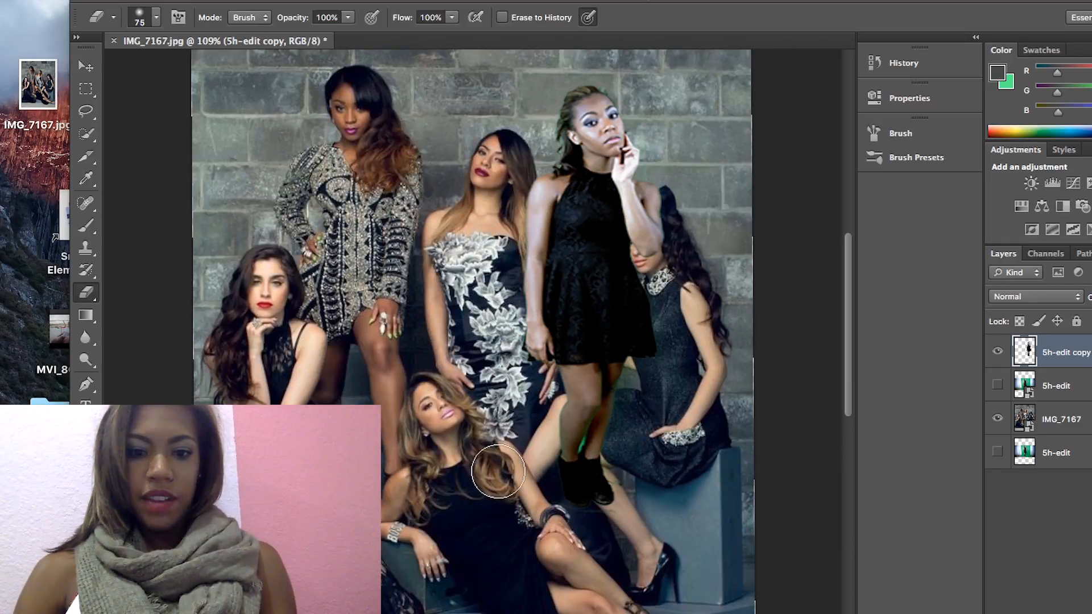
Transform the cutout again to about 96% width and 103% height, reposition it against the floral-dress woman, and commit it
key("ctrl+t")
left_click_drag(508, 541, 509, 572)
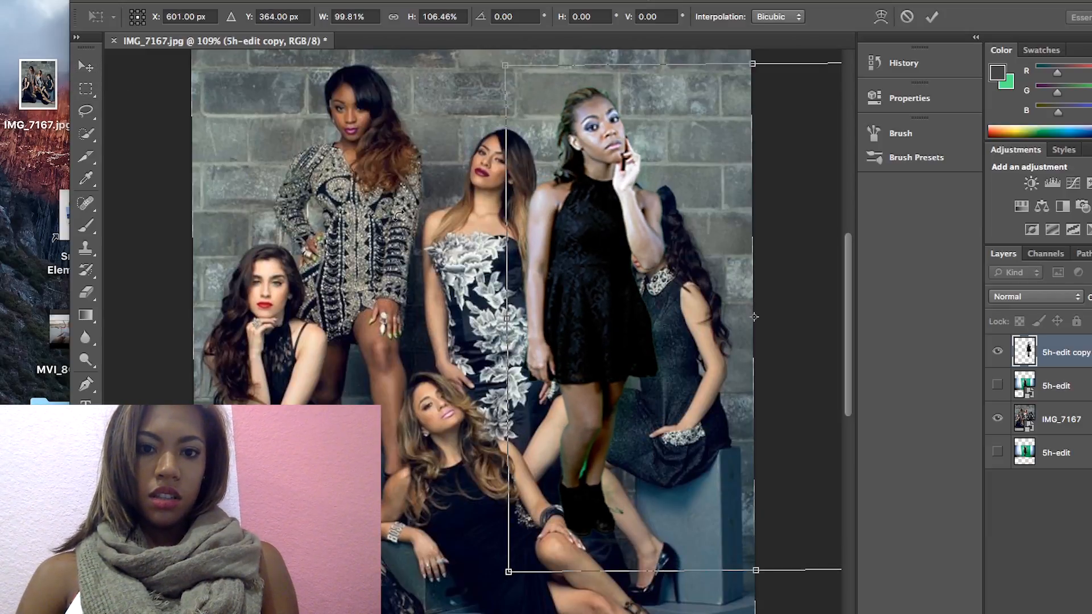
mouse_move(581, 286)
left_mouse_down()
mouse_move(605, 277)
mouse_move(581, 276)
left_mouse_up()
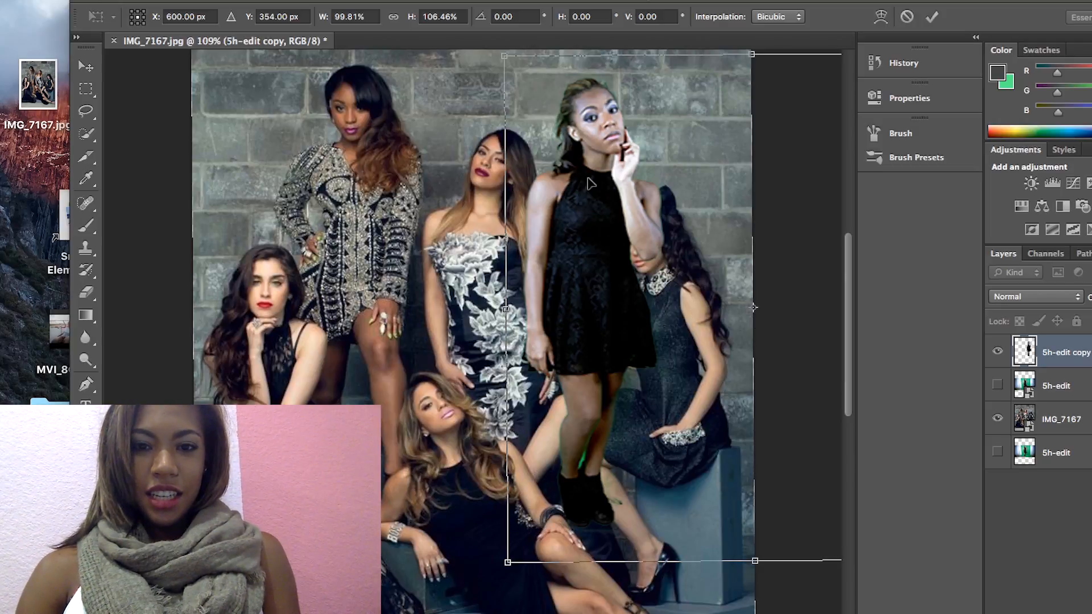
left_click_drag(503, 56, 518, 72)
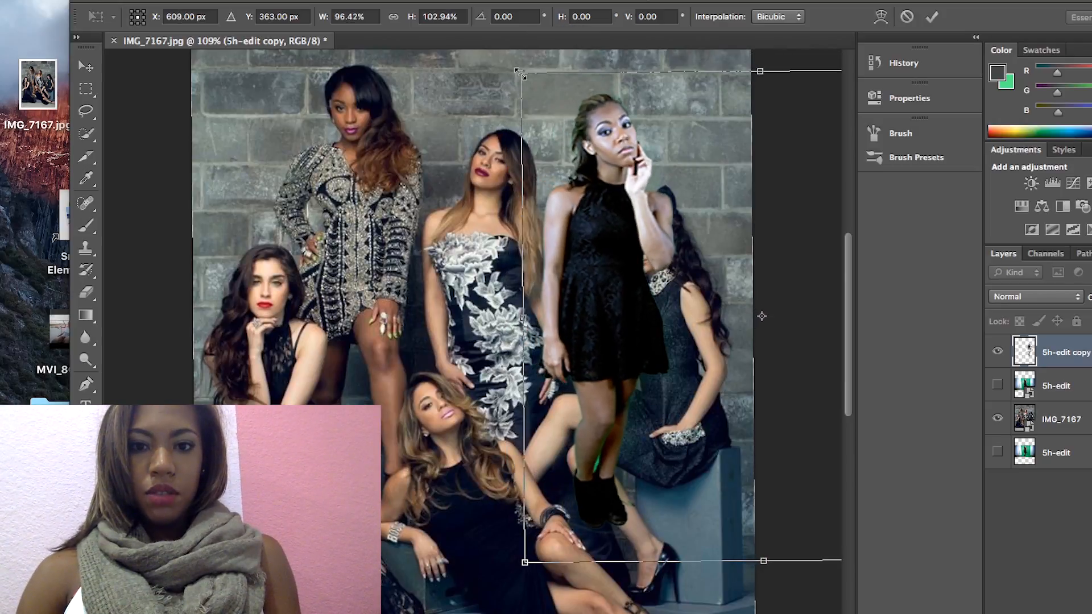
left_click_drag(745, 256, 725, 242)
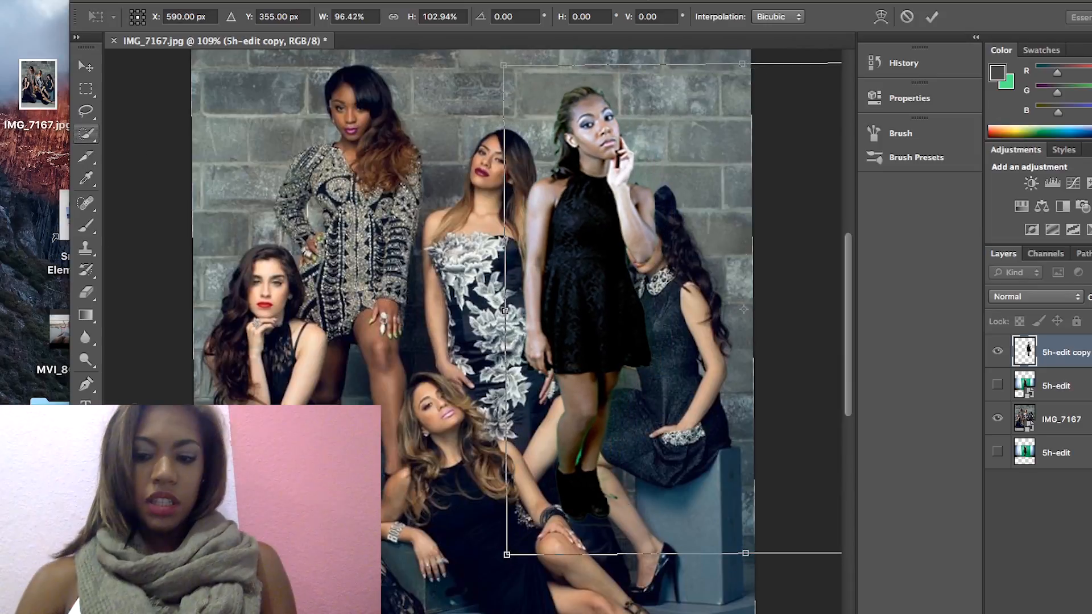
key("Return")
Erase the cutout's arm where it overlaps the floral-dress woman, toggling the layer's visibility to compare with the original photo
key("e")
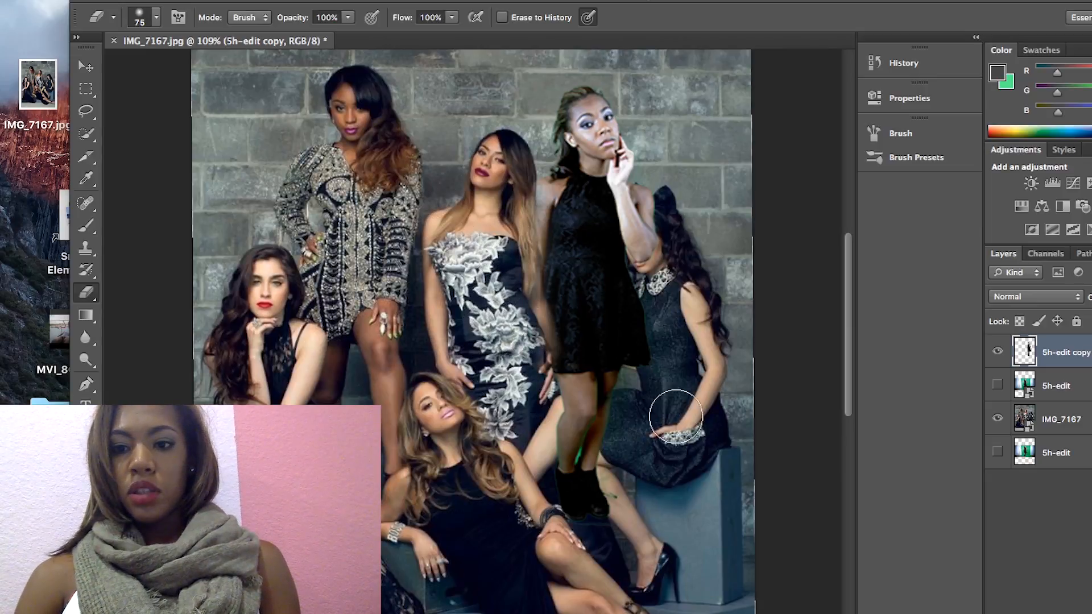
left_click(998, 354)
left_click(998, 354)
left_click(998, 354)
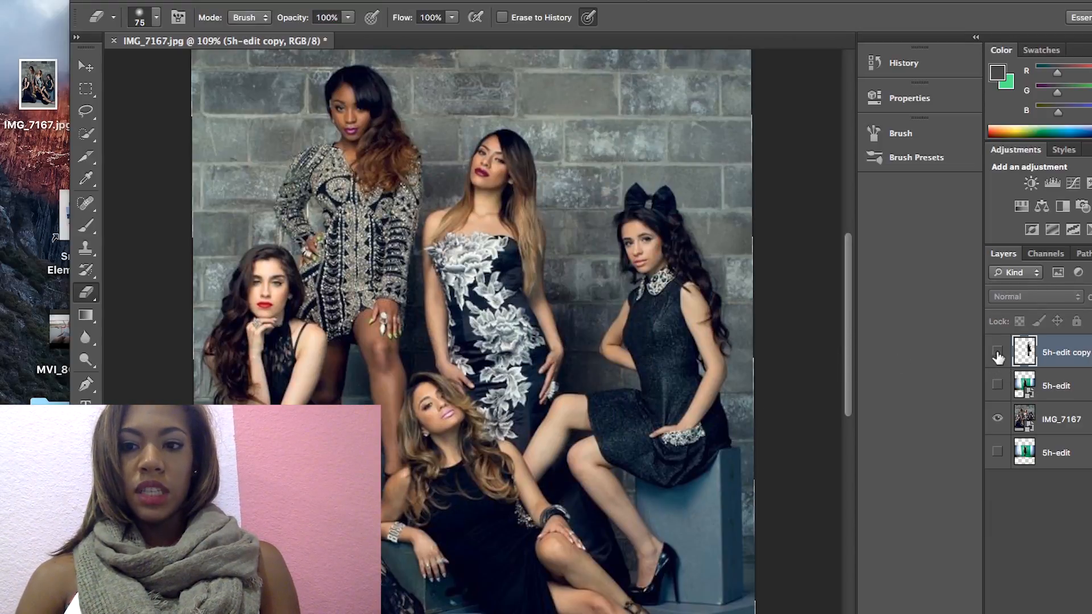
left_click(998, 354)
left_click(998, 354)
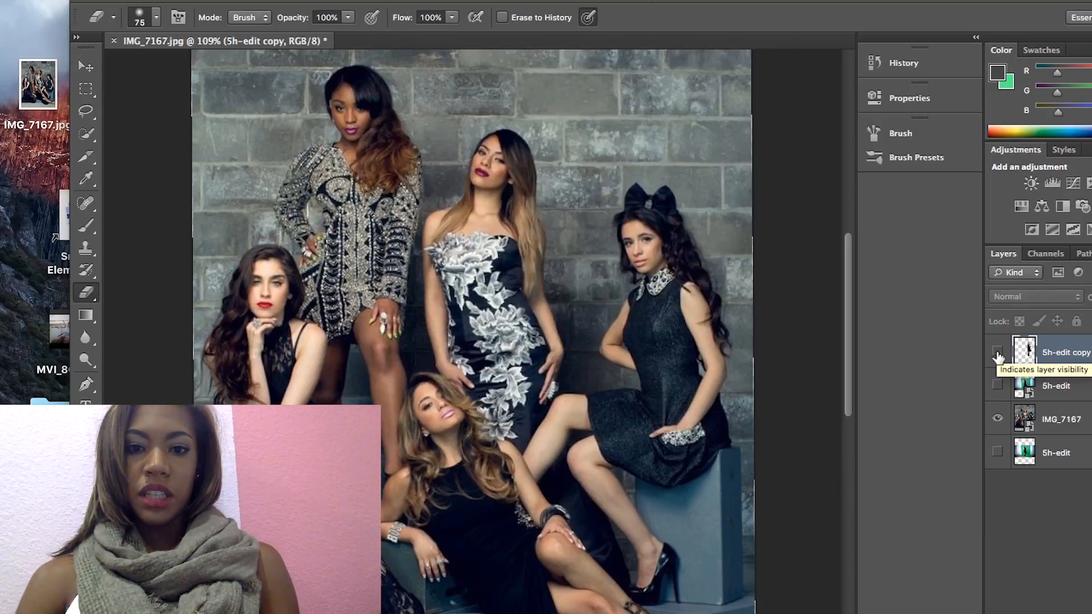
left_click(998, 353)
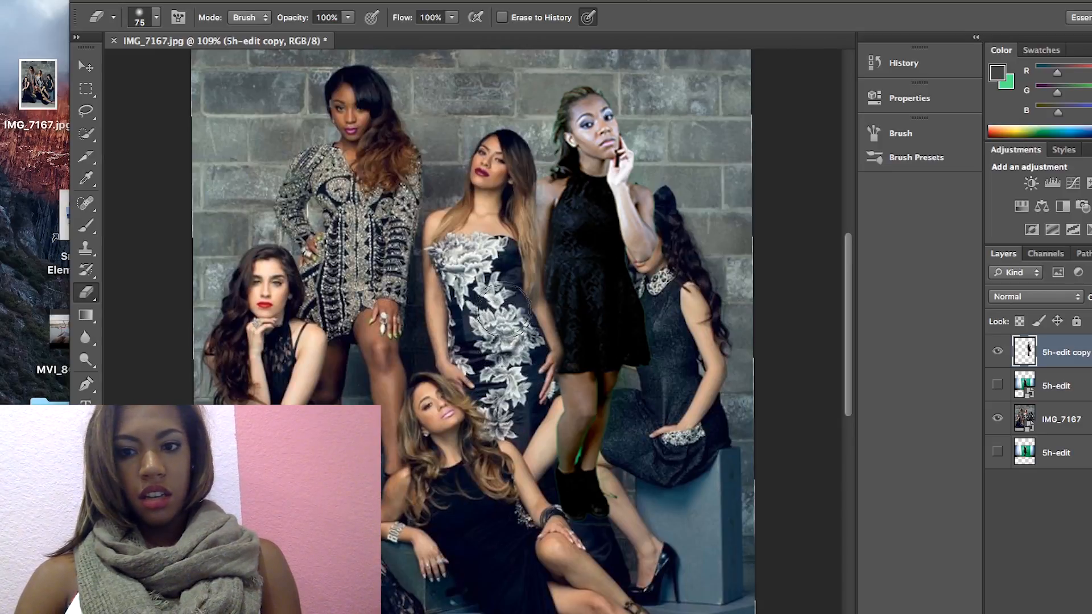
left_click(996, 353)
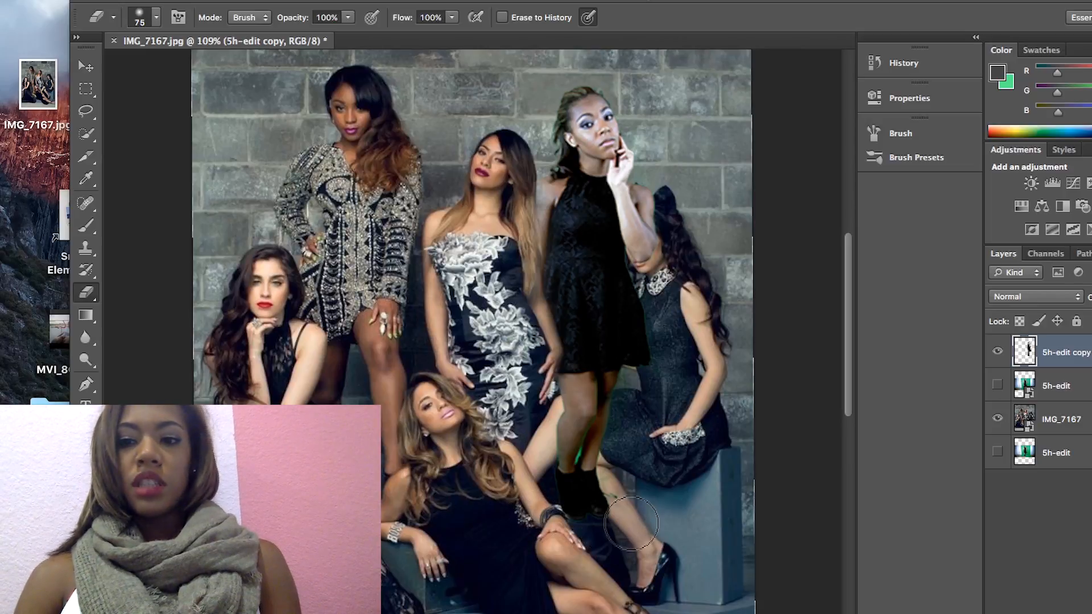
Erase the cutout's boots, lower legs and dress edge where they cover the body of the seated woman with the bow
left_click(999, 353)
left_click(999, 353)
left_click(998, 353)
mouse_move(557, 426)
left_mouse_down()
mouse_move(612, 435)
mouse_move(580, 442)
mouse_move(663, 484)
mouse_move(672, 514)
mouse_move(661, 550)
mouse_move(599, 434)
left_mouse_up()
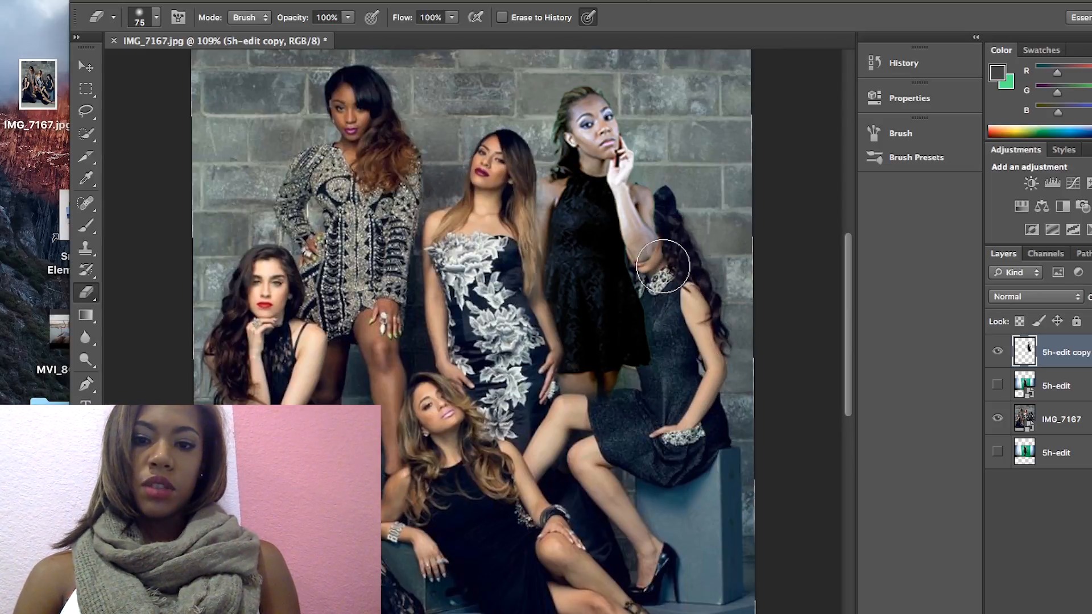
left_click(998, 353)
left_click(998, 352)
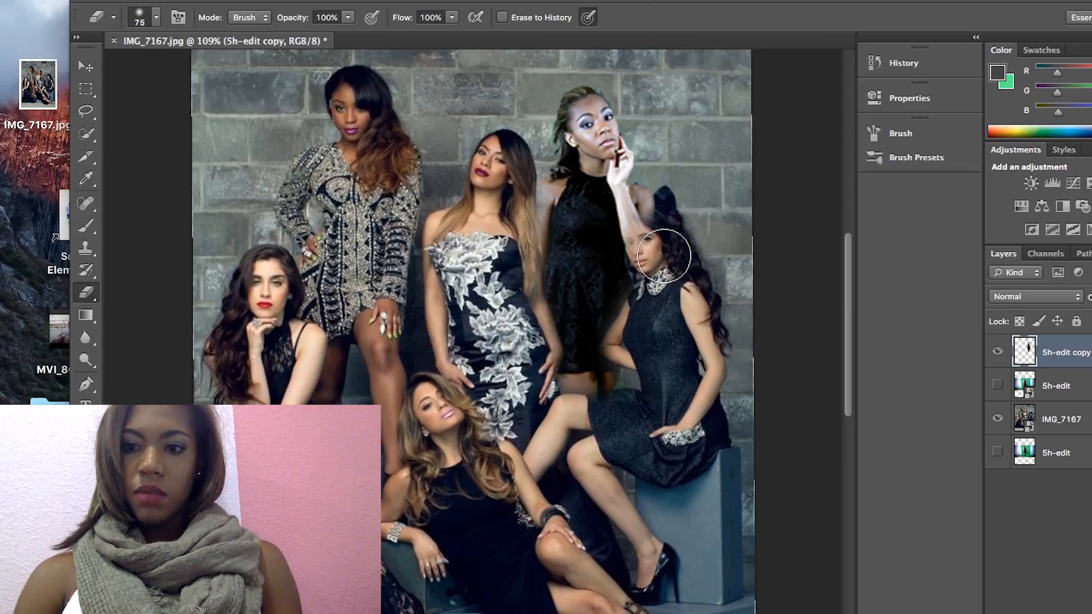
Erase the parts of the cutout covering the seated woman's face, hair and bow, and check the composite against the original photo
left_click(999, 359)
left_click(998, 359)
mouse_move(667, 228)
left_mouse_down()
mouse_move(666, 249)
mouse_move(653, 253)
mouse_move(666, 216)
left_mouse_up()
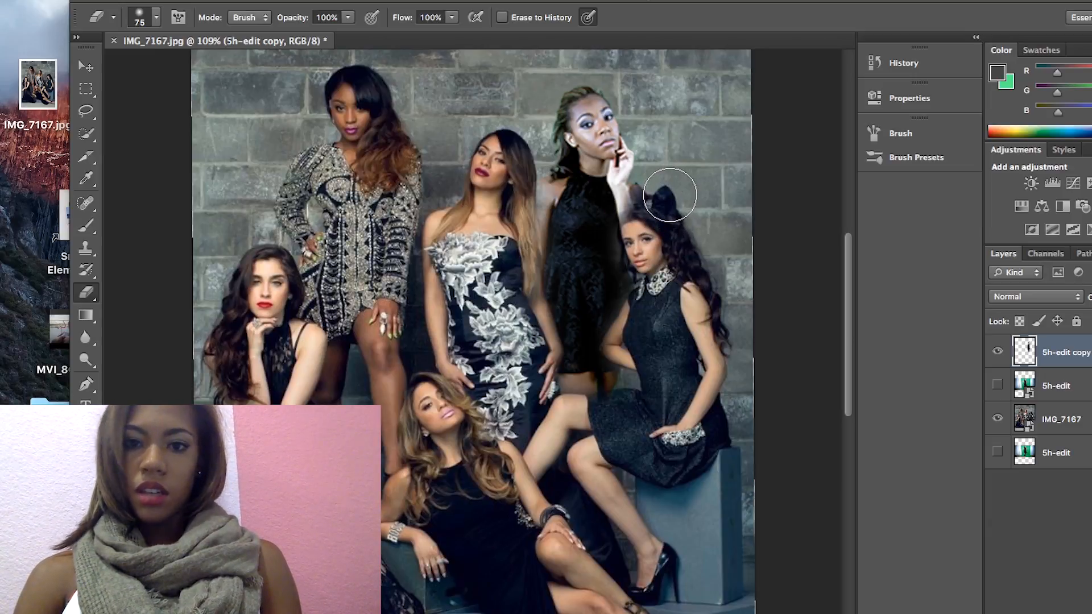
left_click_drag(669, 221, 663, 217)
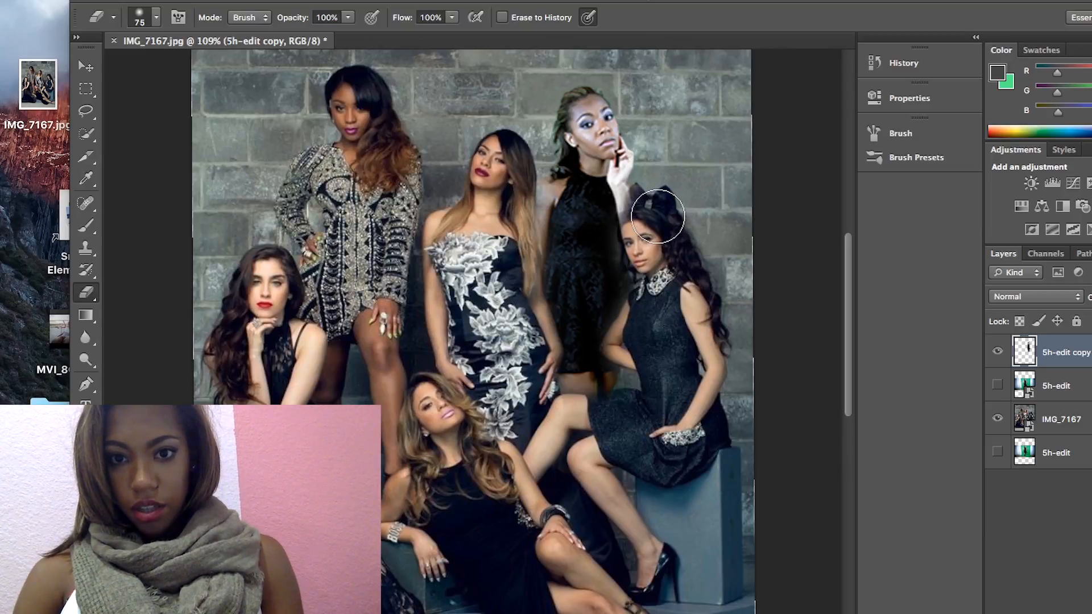
mouse_move(658, 216)
left_mouse_down()
mouse_move(661, 195)
mouse_move(665, 243)
mouse_move(703, 303)
mouse_move(672, 346)
mouse_move(711, 323)
left_mouse_up()
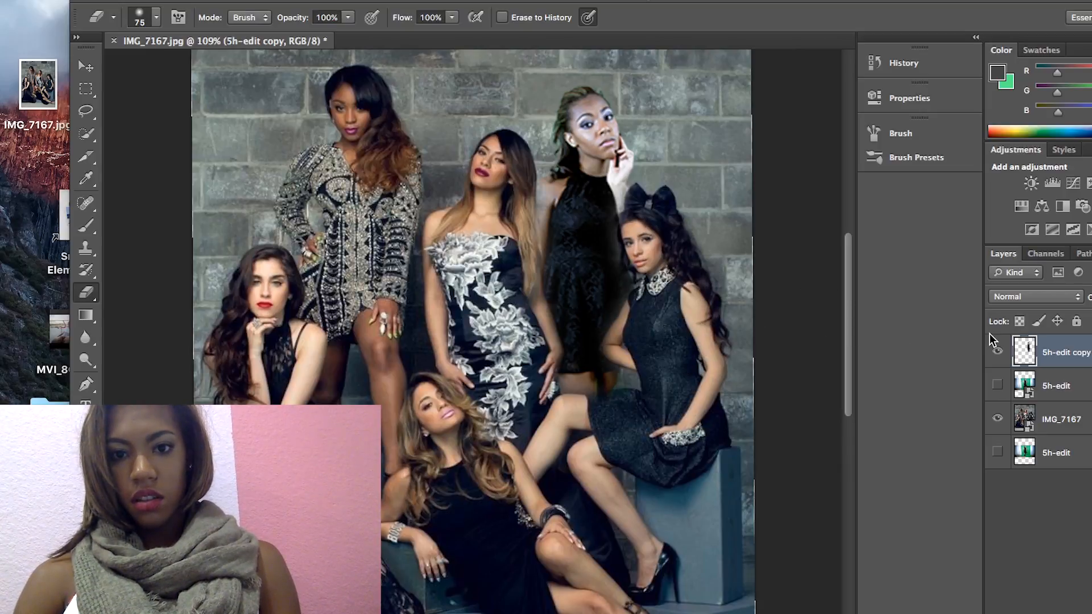
left_click(999, 354)
left_click(998, 354)
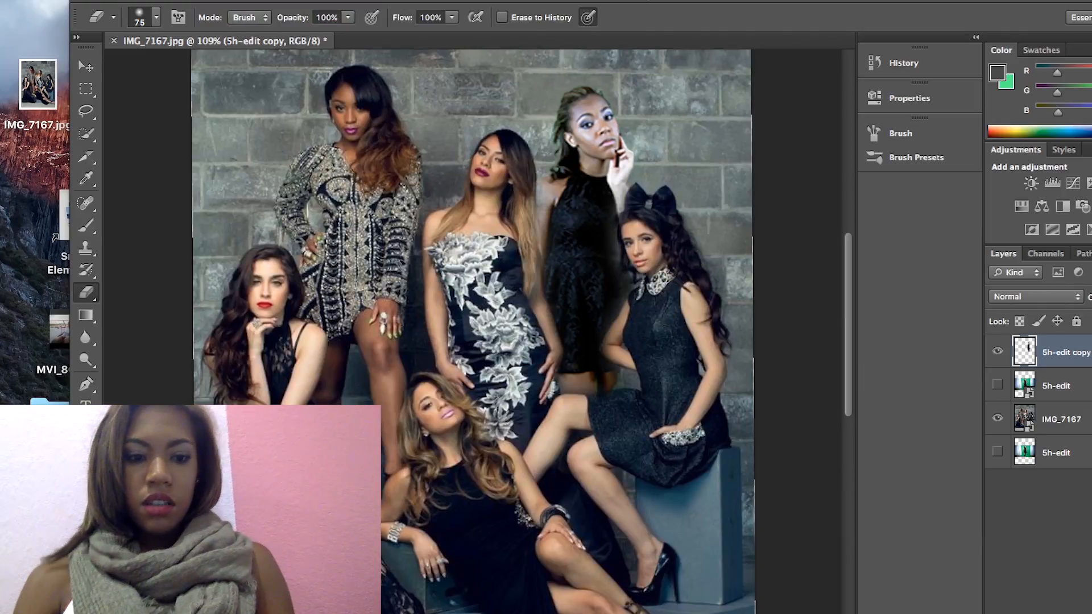
scroll(473, 333, "up", 10)
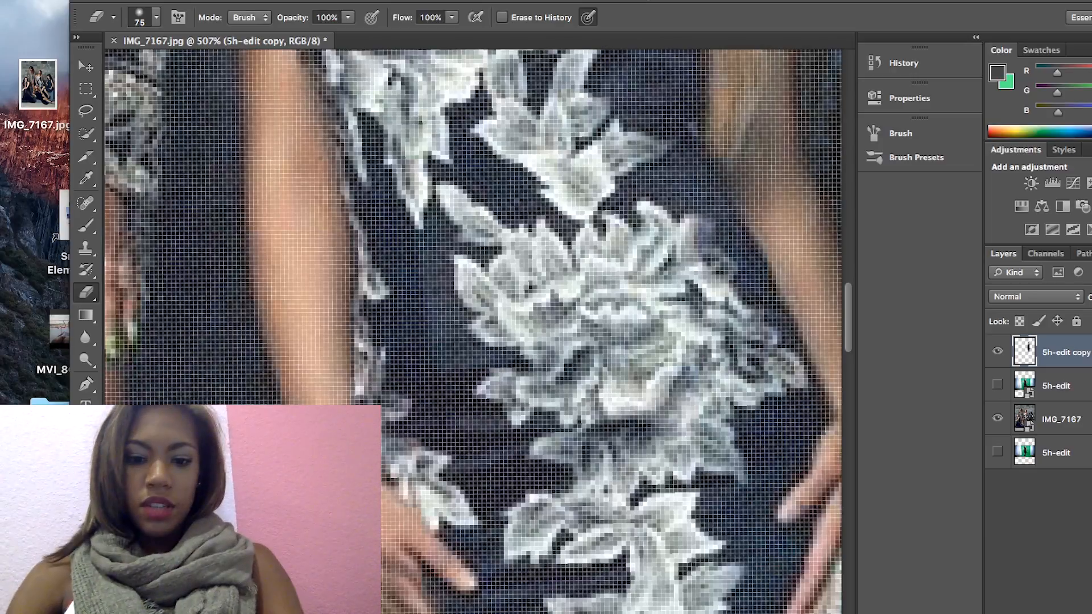
scroll(428, 373, "down", 10)
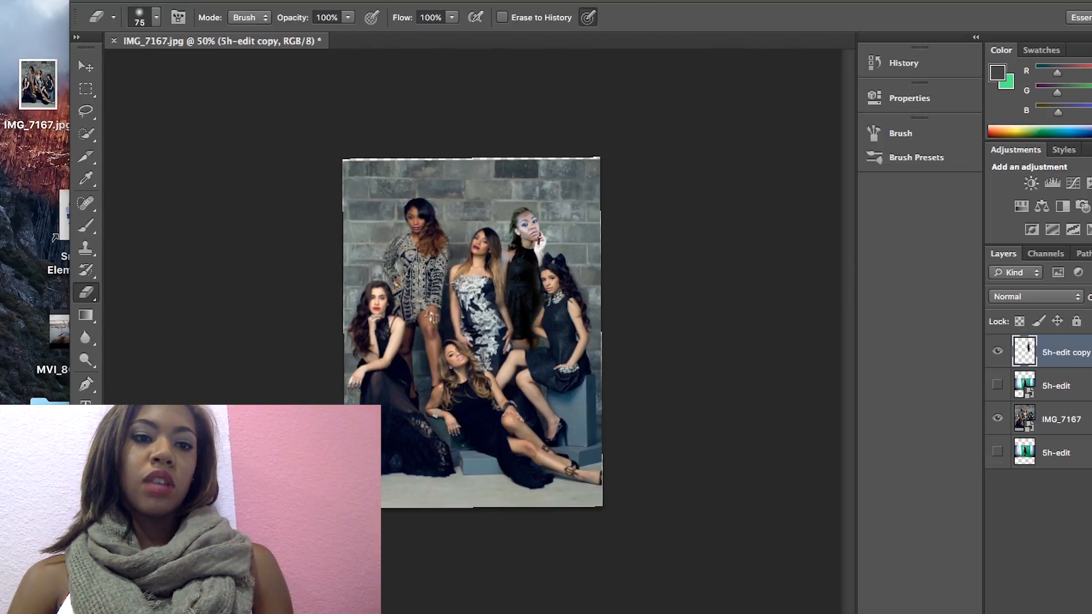
Open Save for Web with the JPEG High preset, view the save locations for IMG_7167.jpg, and cancel the export
left_click(128, 0)
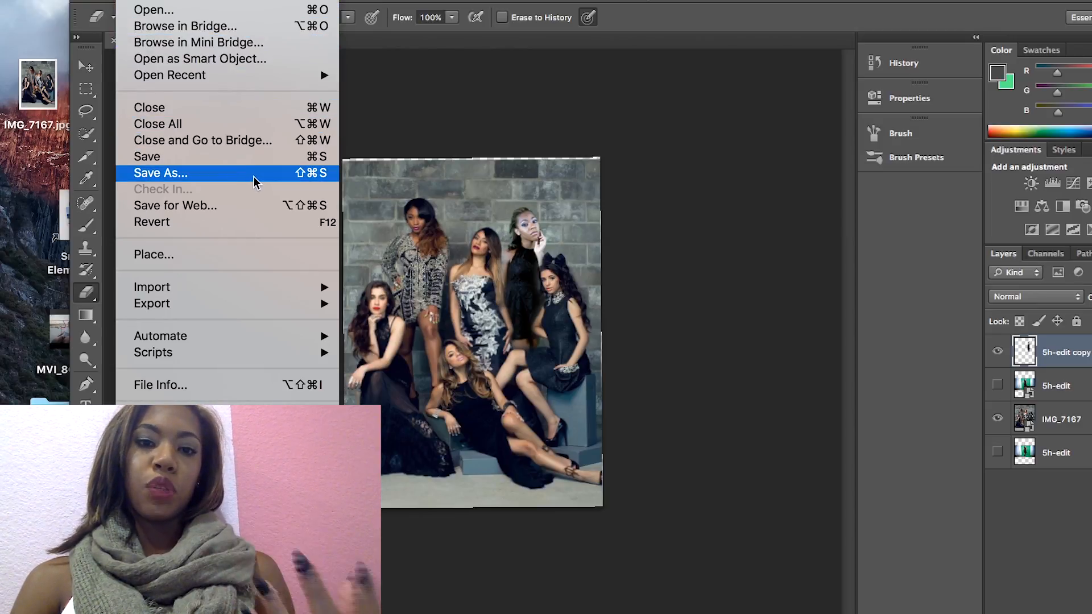
left_click(257, 207)
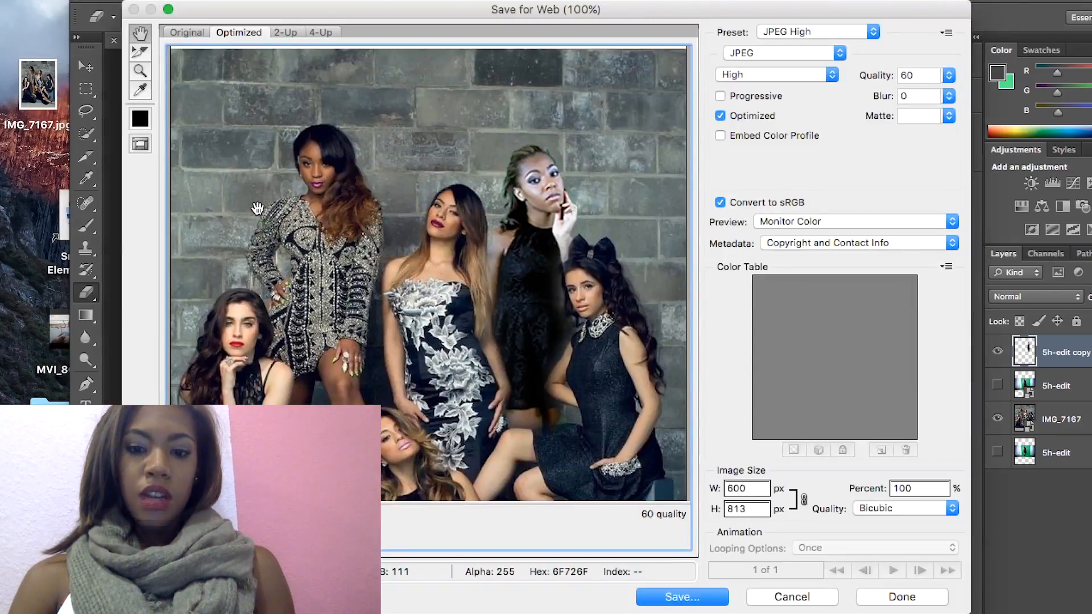
left_click(698, 601)
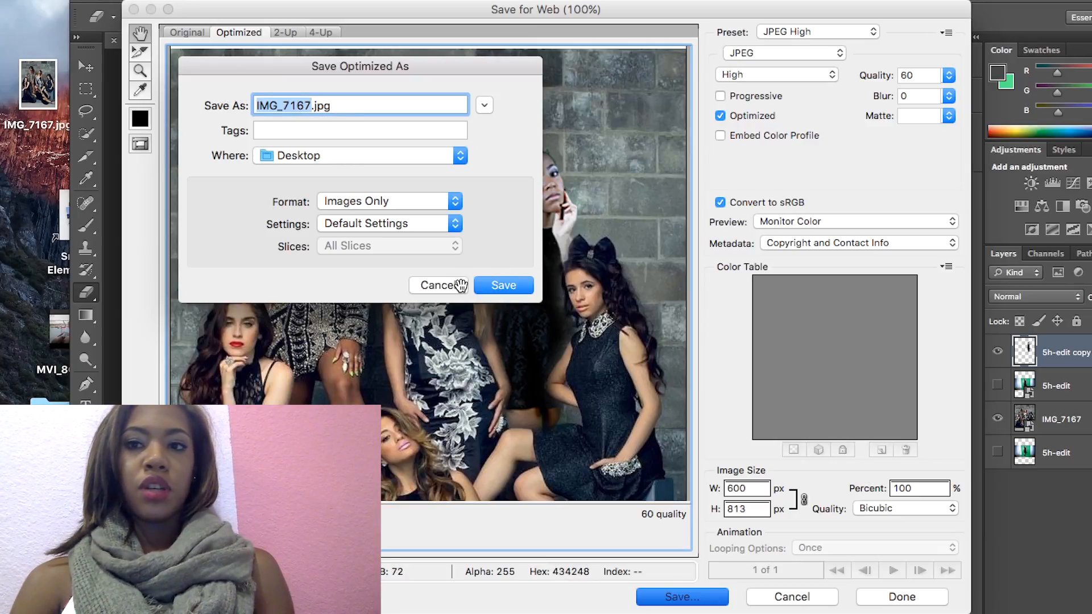
left_click(437, 285)
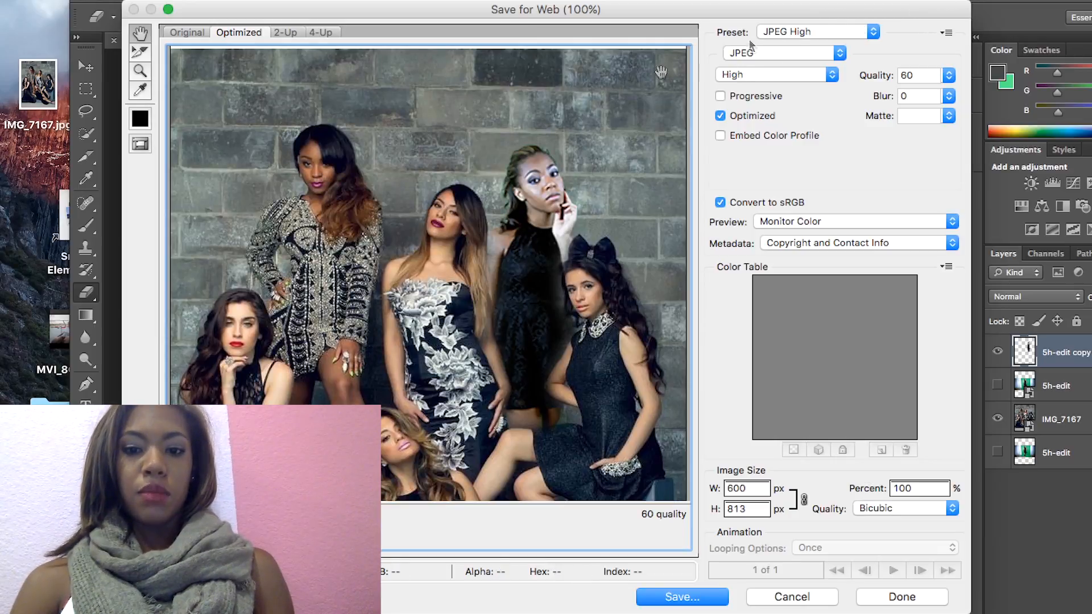
left_click(708, 593)
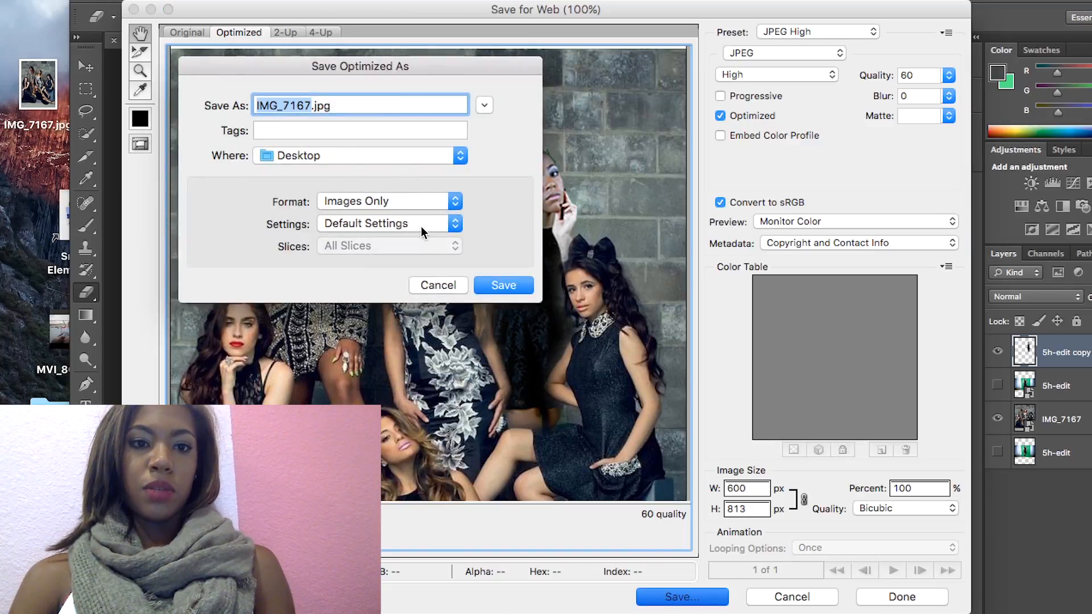
left_click(367, 161)
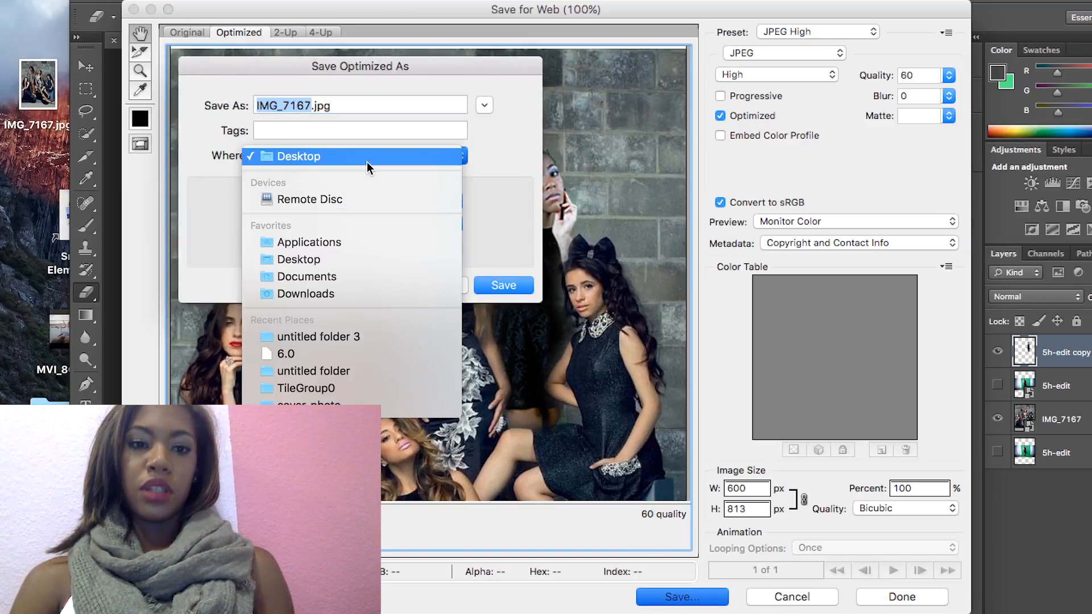
left_click(520, 195)
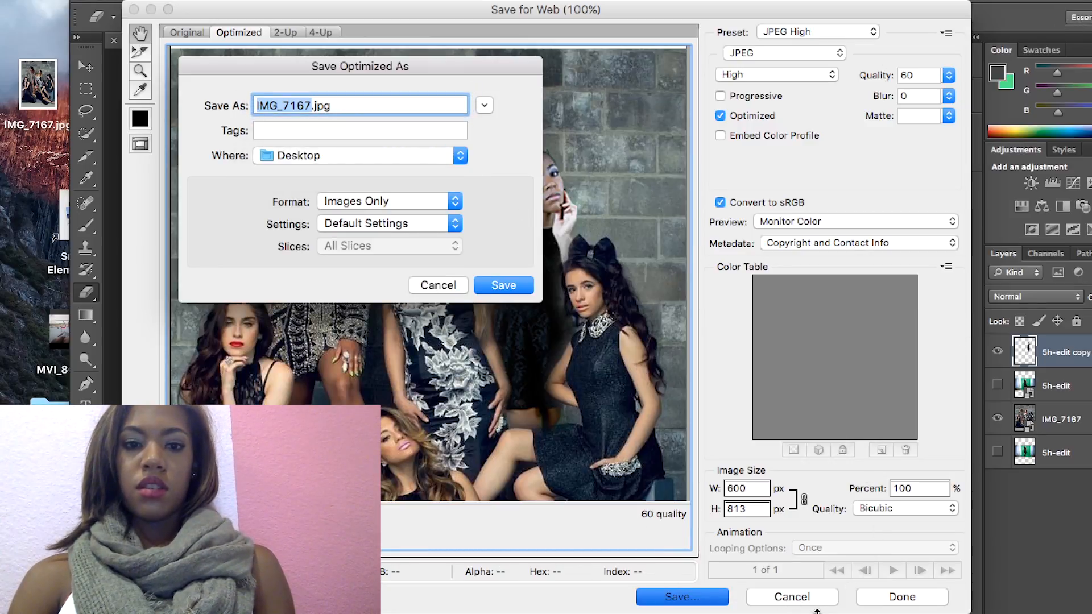
left_click(439, 285)
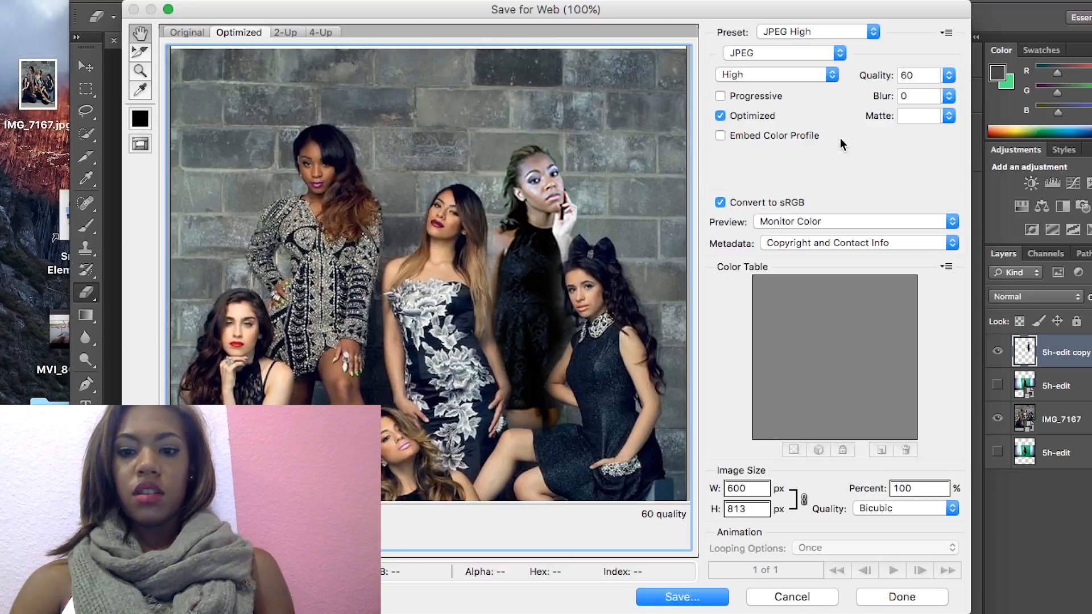
left_click(830, 599)
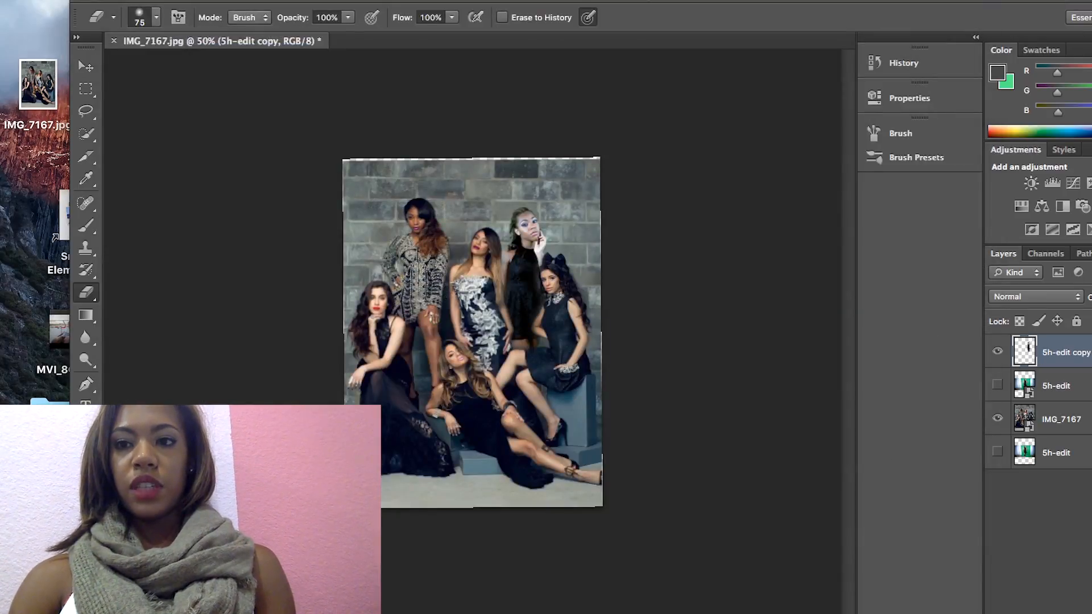
Move the Photoshop window down to uncover the files on the desktop
left_click_drag(1054, 1, 1031, 109)
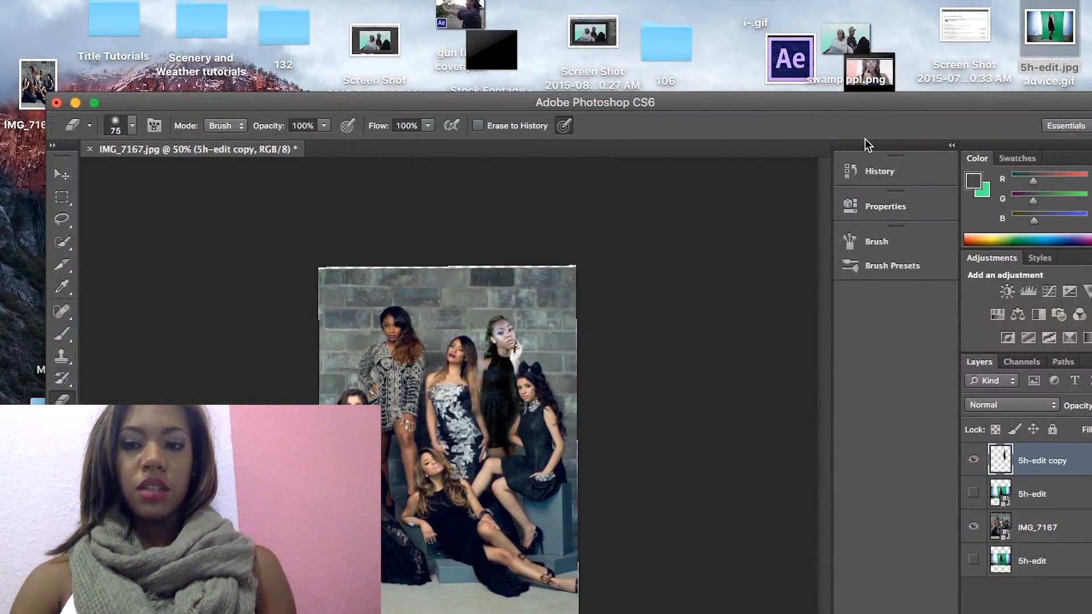